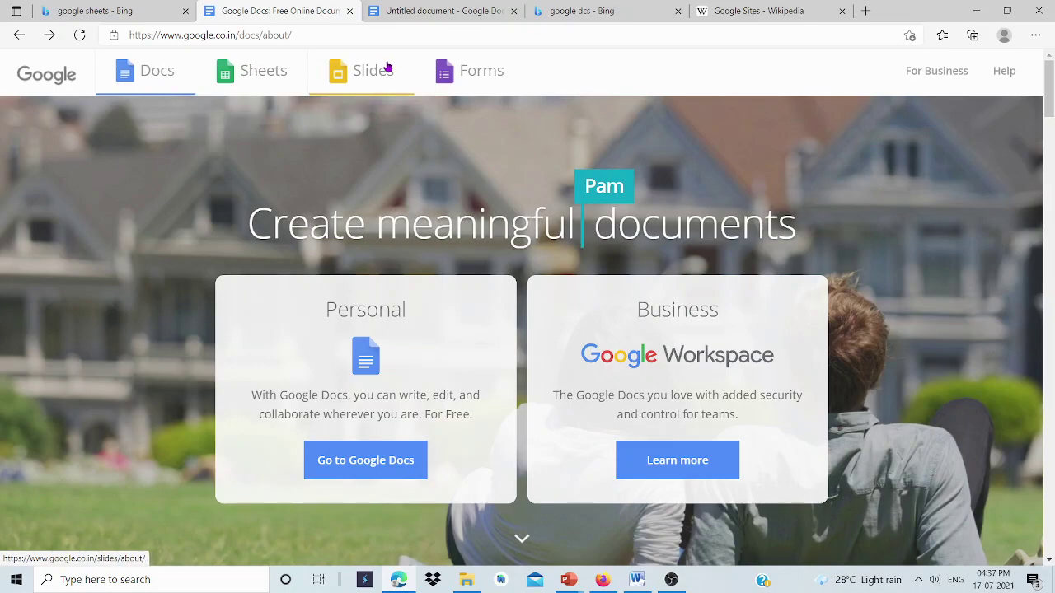
- Go to Google Docs, create a blank document and enter the sample text "hjkkknn"
{"action": "left_click", "coordinate": [369, 461]}
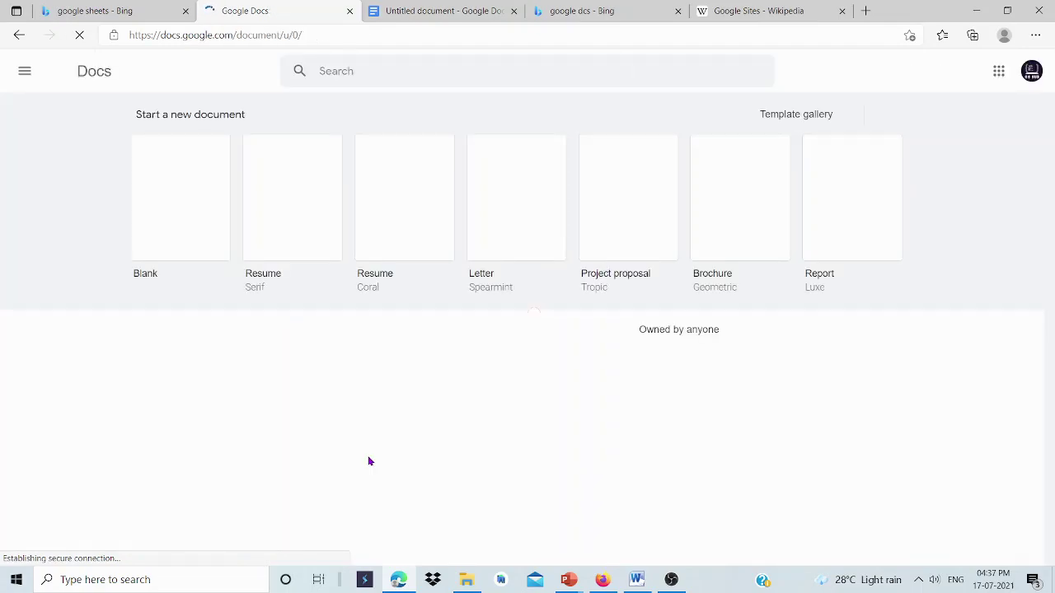
{"action": "left_click", "coordinate": [190, 204]}
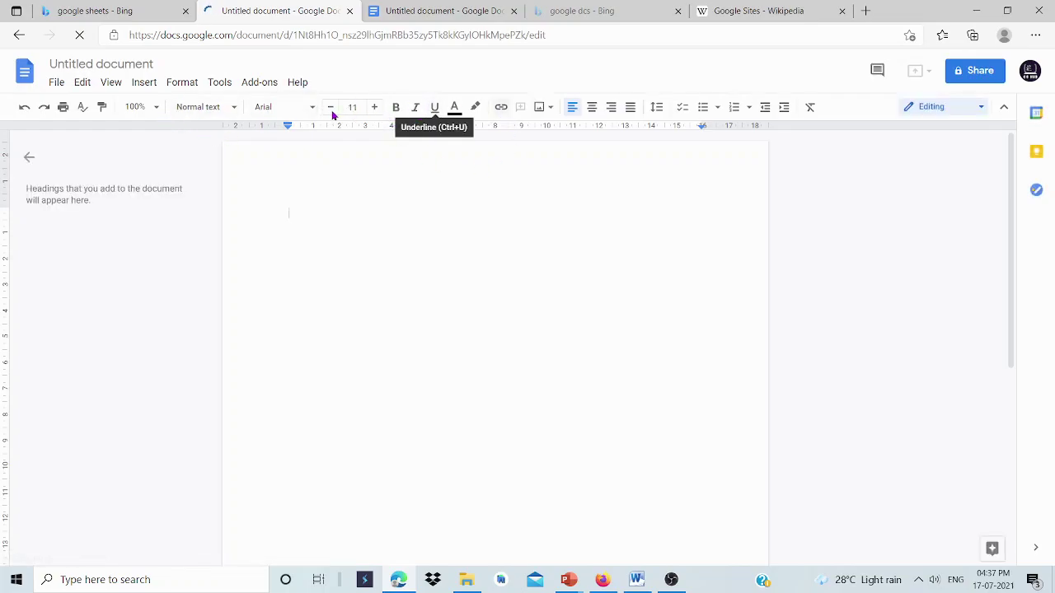
{"action": "type", "text": "h"}
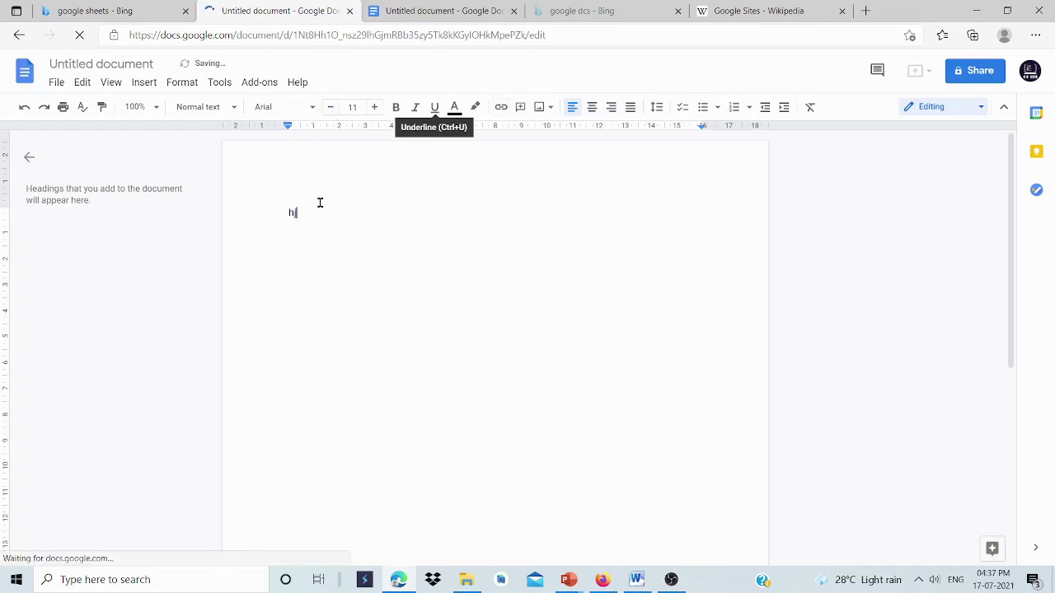
{"action": "type", "text": "jkkkn"}
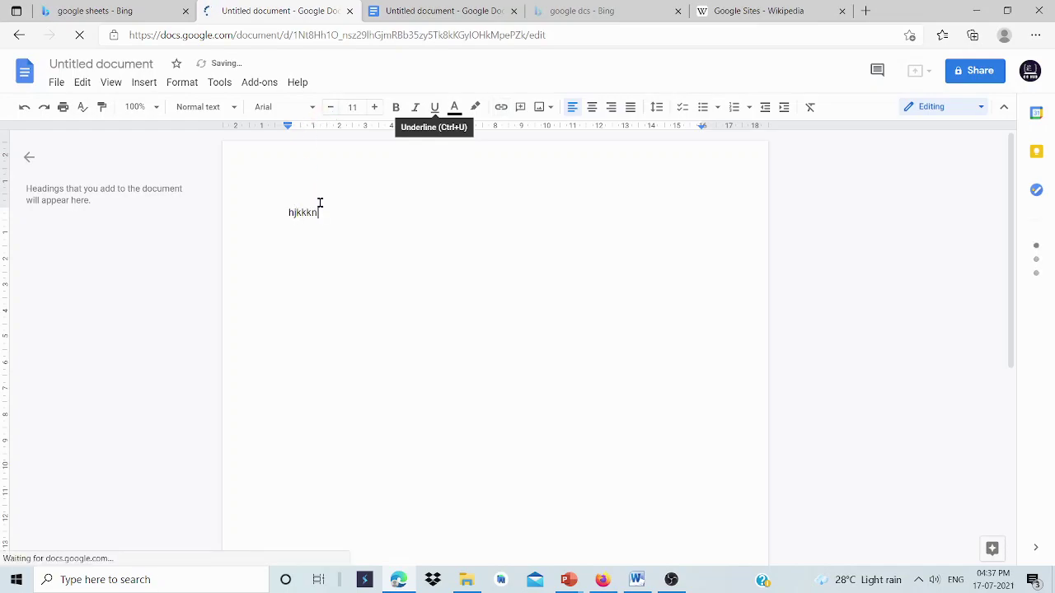
{"action": "type", "text": "n"}
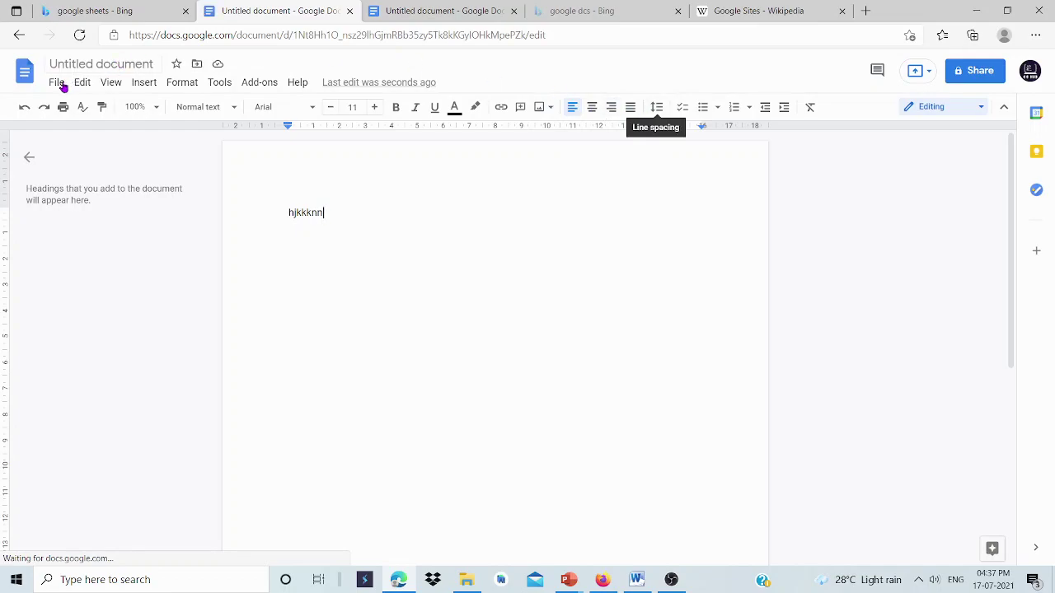
{"action": "left_click", "coordinate": [142, 83]}
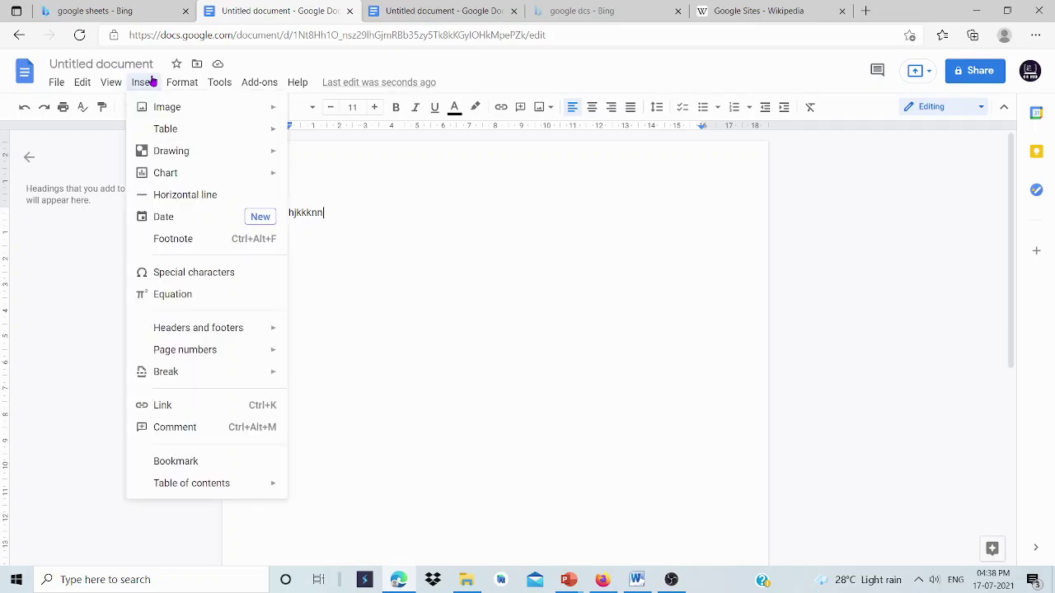
{"action": "mouse_move", "coordinate": [177, 173]}
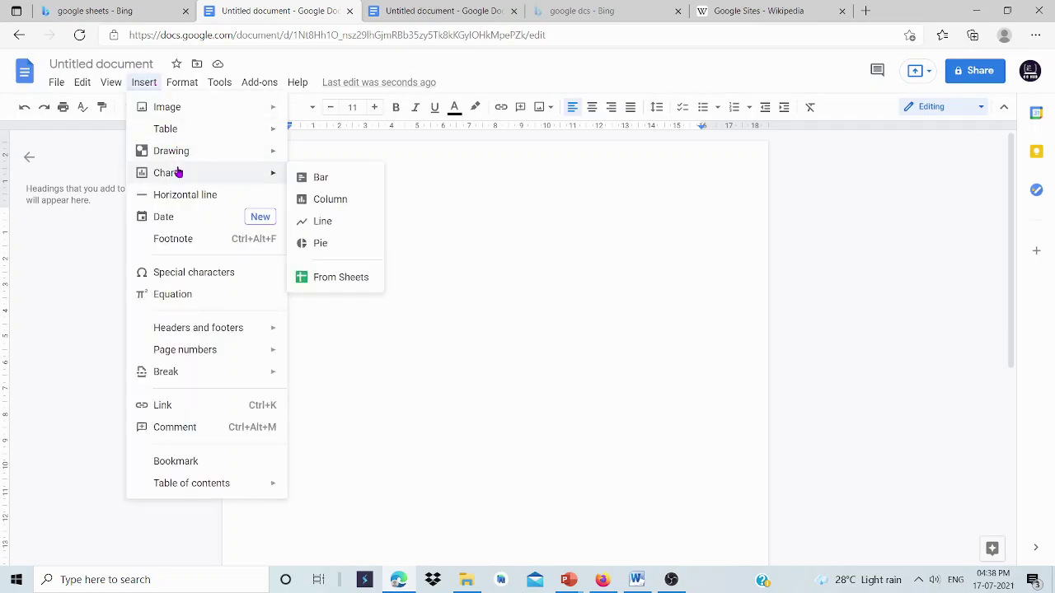
{"action": "left_click", "coordinate": [450, 223]}
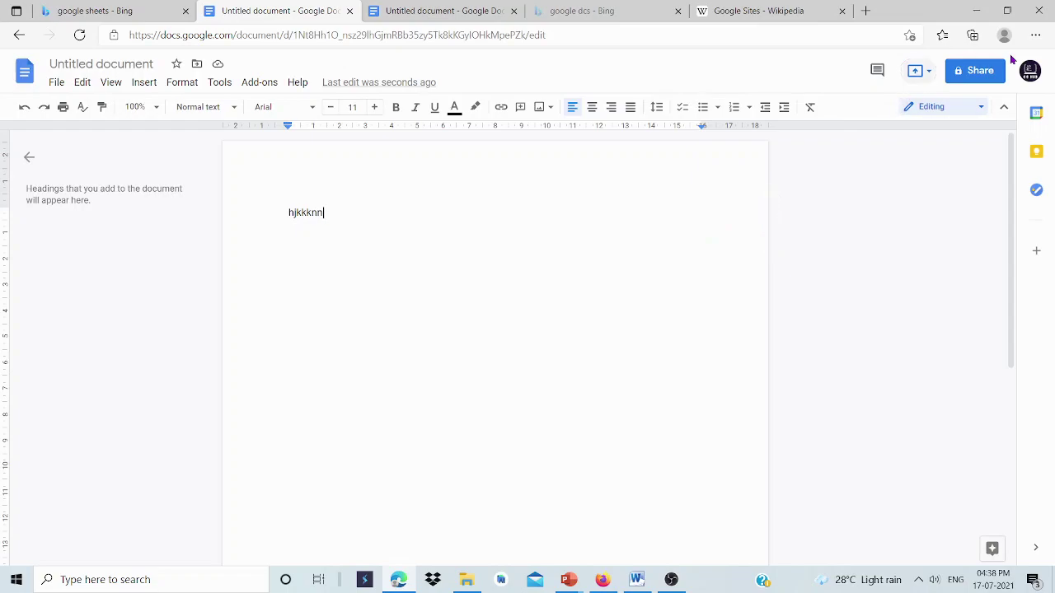
- Open sharing for the document, save it under the name "test", and close the sharing settings without adding anyone
{"action": "left_click", "coordinate": [981, 73]}
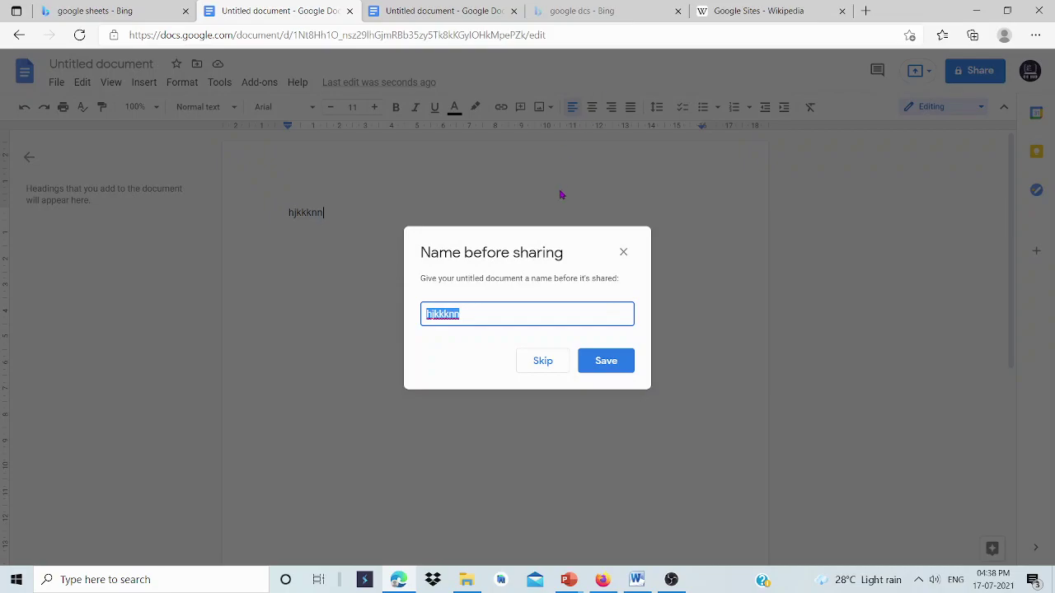
{"action": "type", "text": "test"}
{"action": "left_click", "coordinate": [600, 365]}
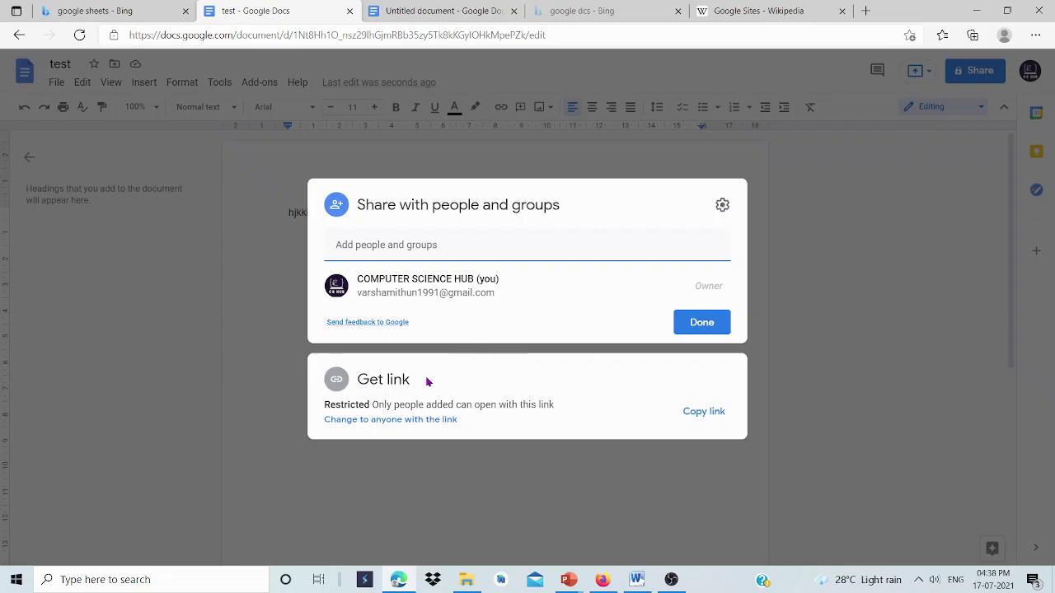
{"action": "left_click", "coordinate": [845, 181]}
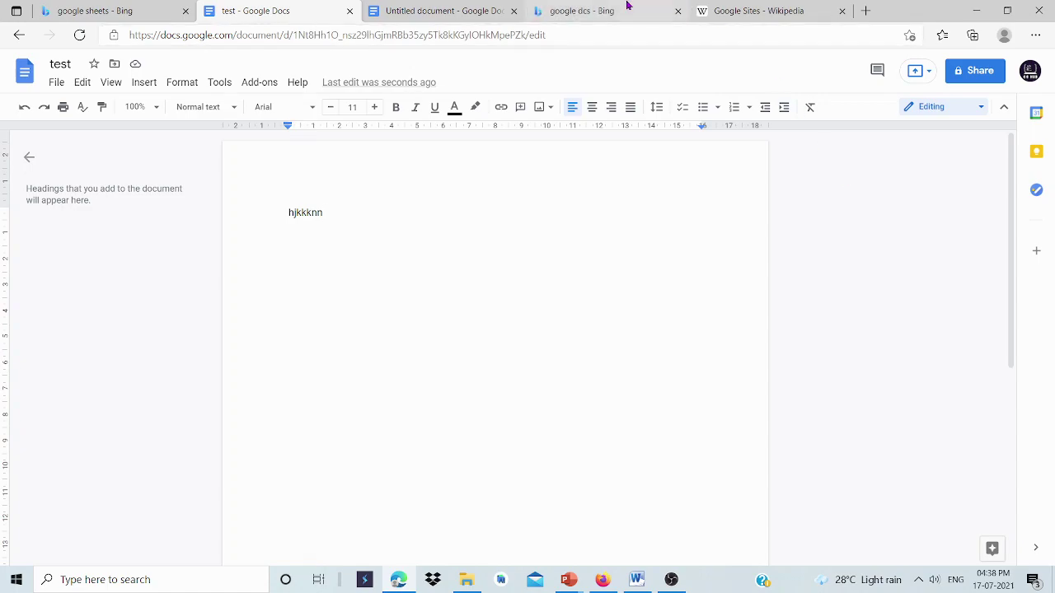
- Leave the document, open Google Slides by way of the Google Docs search result, and create a blank presentation
{"action": "left_click", "coordinate": [19, 35]}
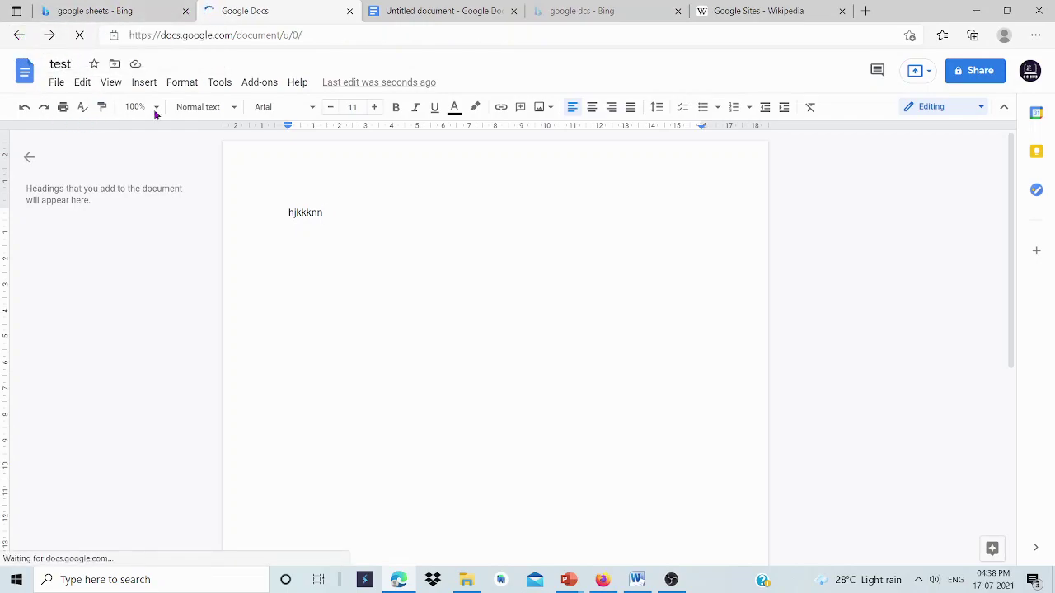
{"action": "left_click", "coordinate": [125, 7]}
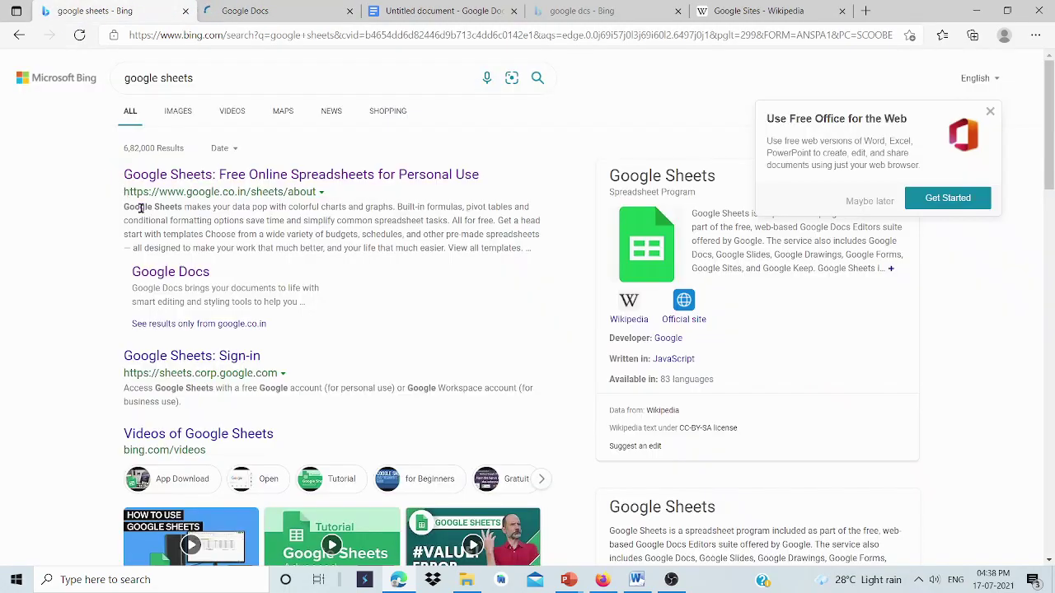
{"action": "left_click", "coordinate": [183, 273]}
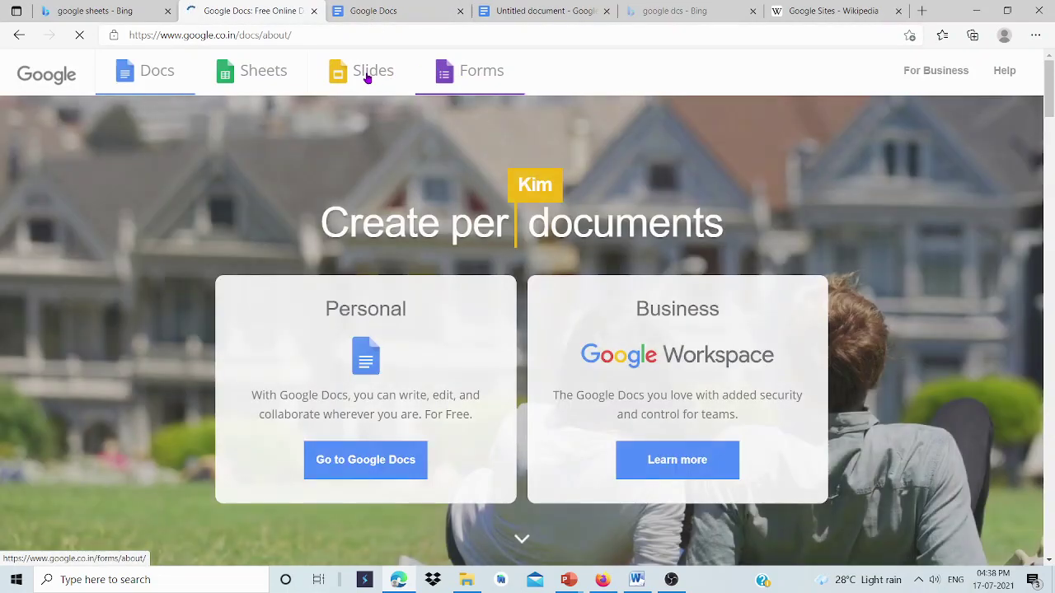
{"action": "left_click", "coordinate": [368, 76]}
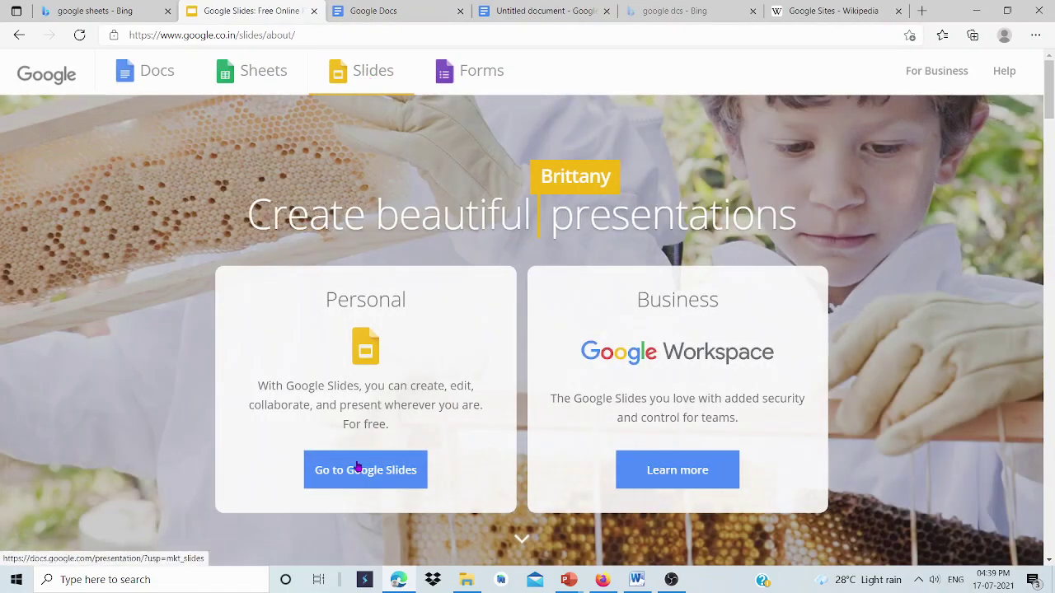
{"action": "left_click", "coordinate": [358, 463]}
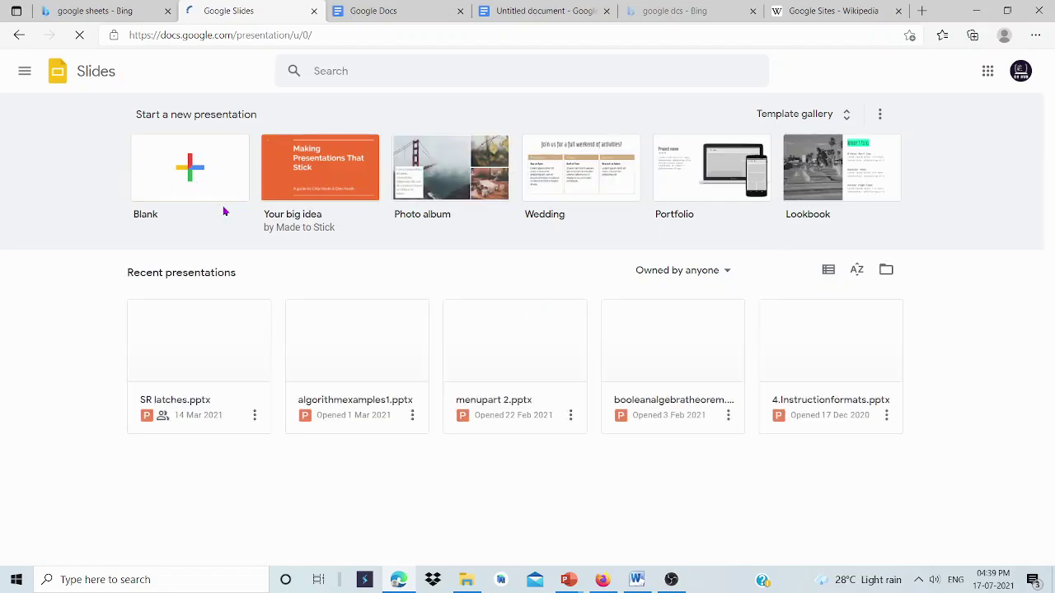
{"action": "left_click", "coordinate": [191, 169]}
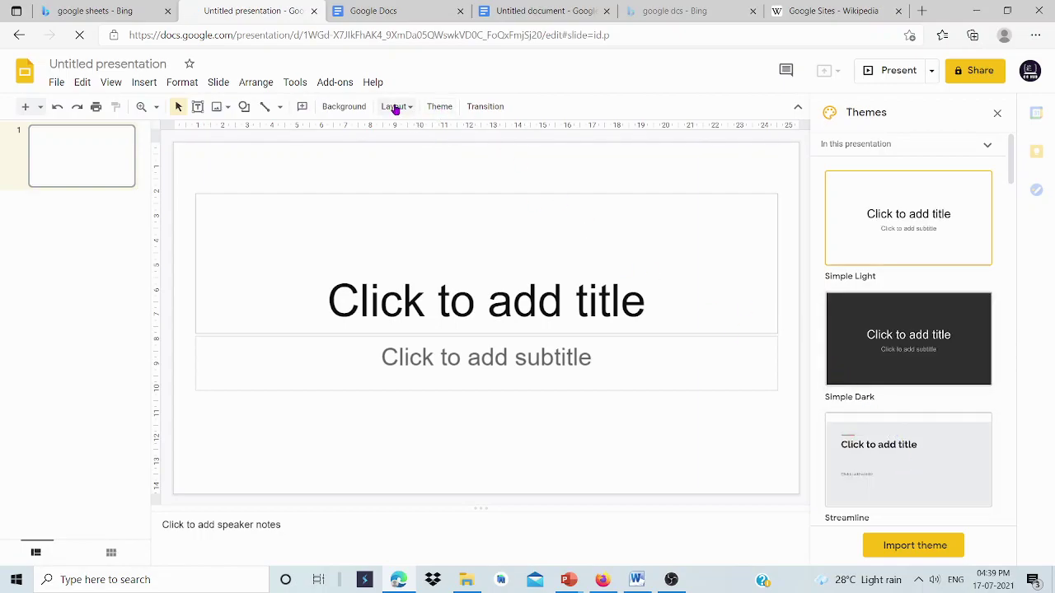
- Go back from the presentation to the Google product page, open Google Sheets and create a blank spreadsheet
{"action": "left_click", "coordinate": [132, 8]}
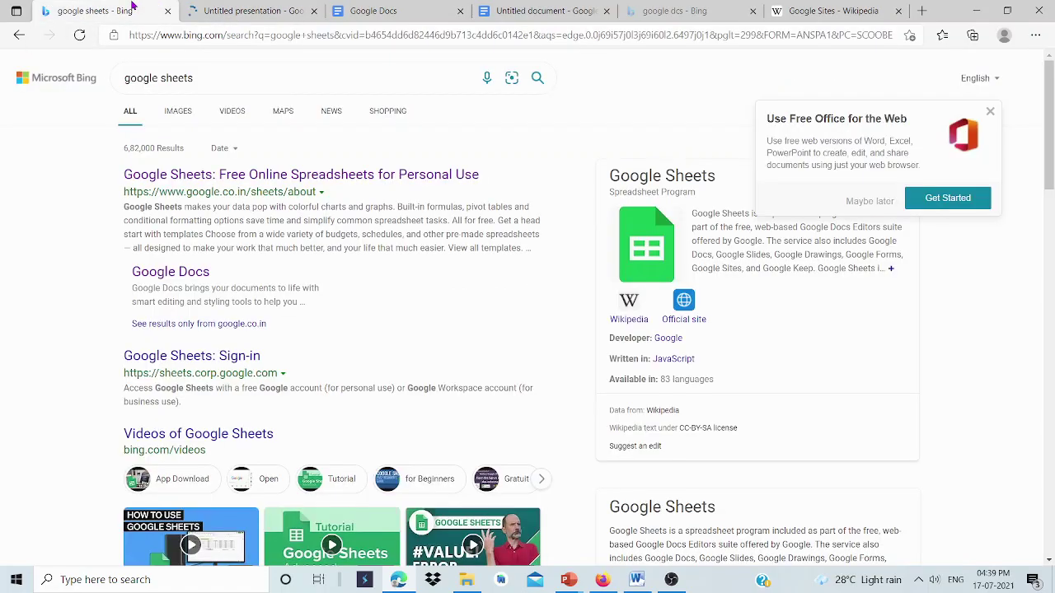
{"action": "left_click", "coordinate": [245, 8]}
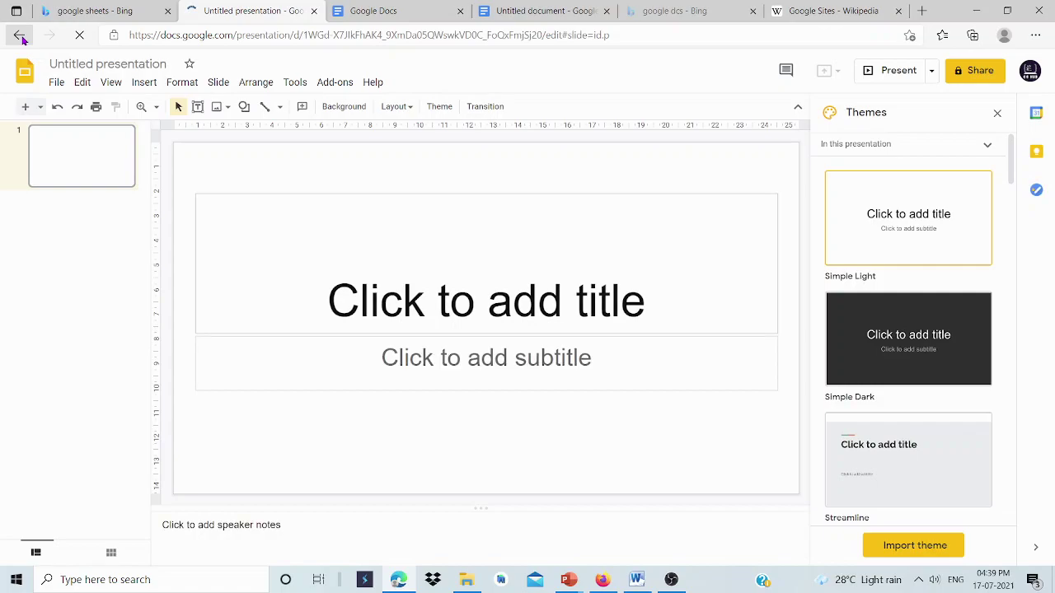
{"action": "left_click", "coordinate": [21, 36]}
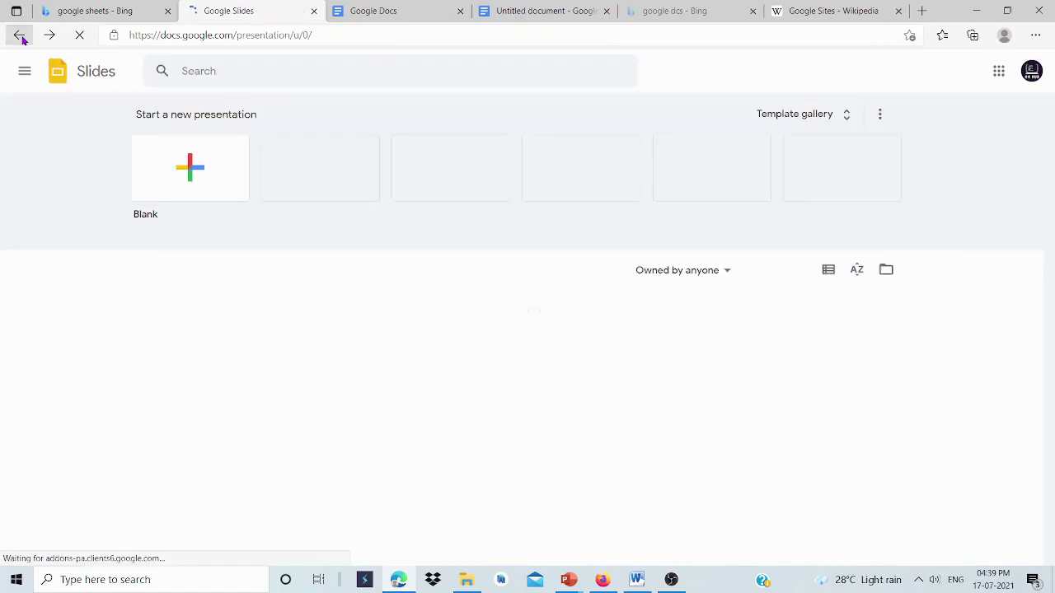
{"action": "left_click", "coordinate": [21, 37]}
{"action": "left_click", "coordinate": [261, 72]}
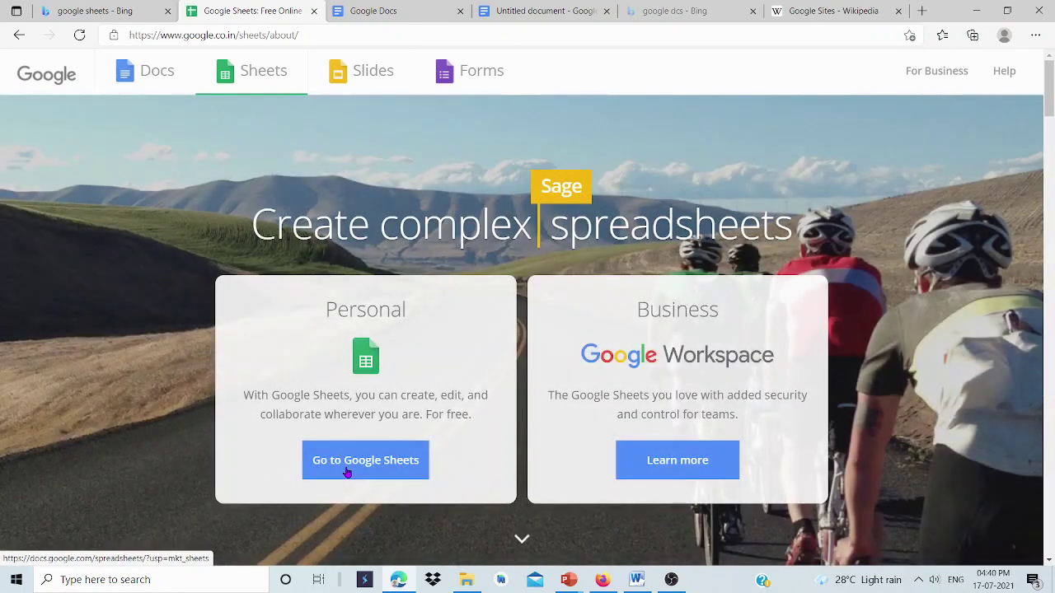
{"action": "left_click", "coordinate": [347, 472]}
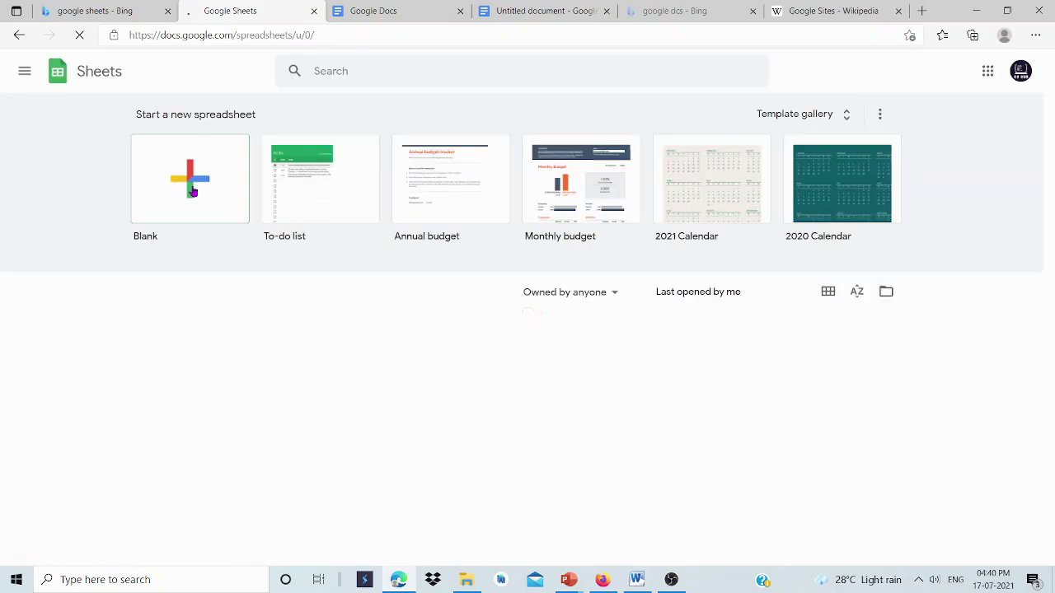
{"action": "left_click", "coordinate": [194, 191]}
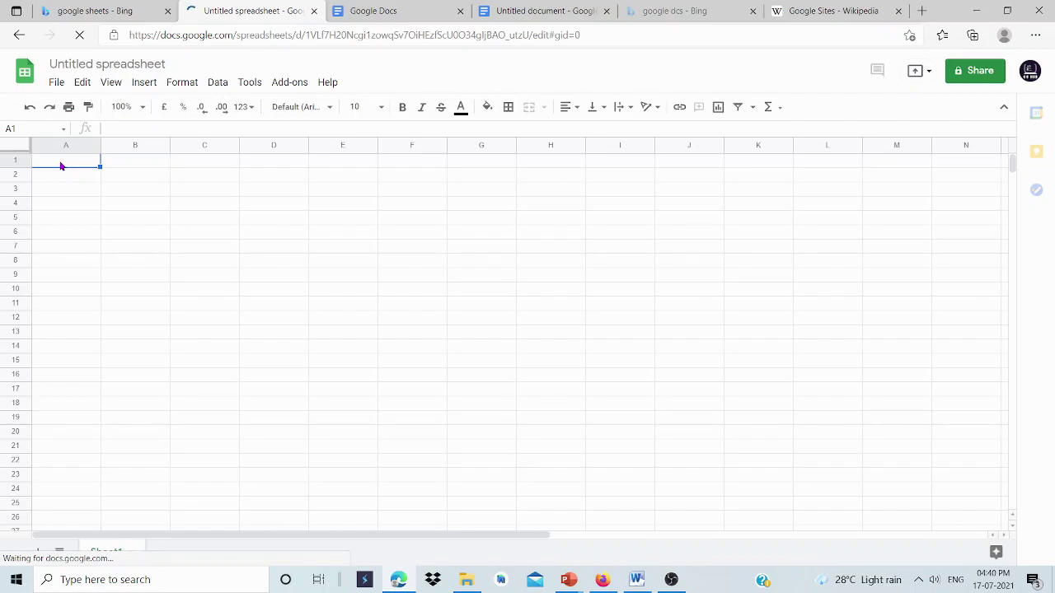
- Enter the column headings Name, mobno, father's name, occupation and address in cells A1 to E1
{"action": "type", "text": "N"}
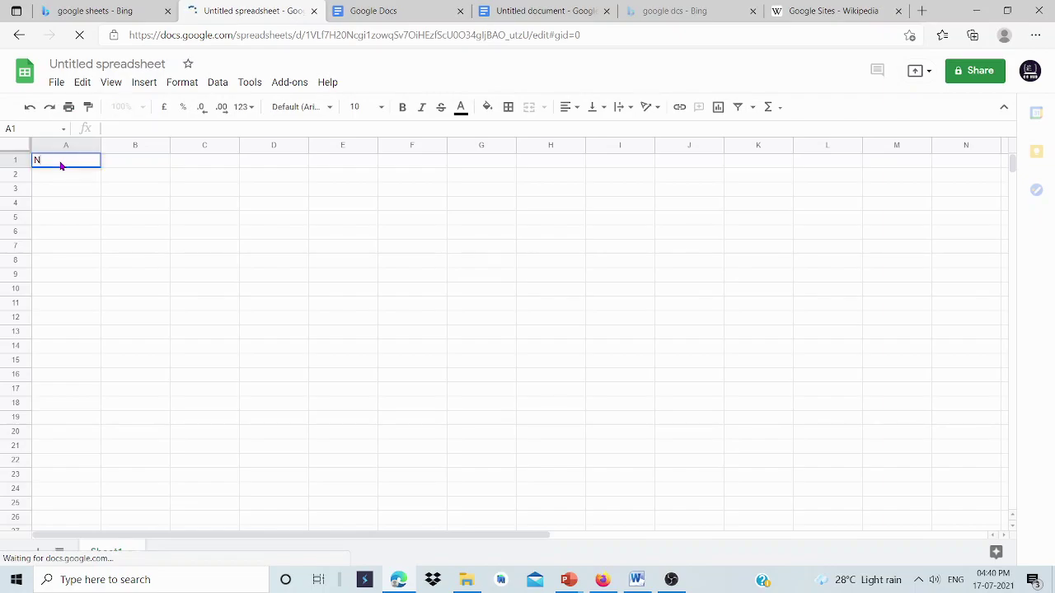
{"action": "type", "text": "ame"}
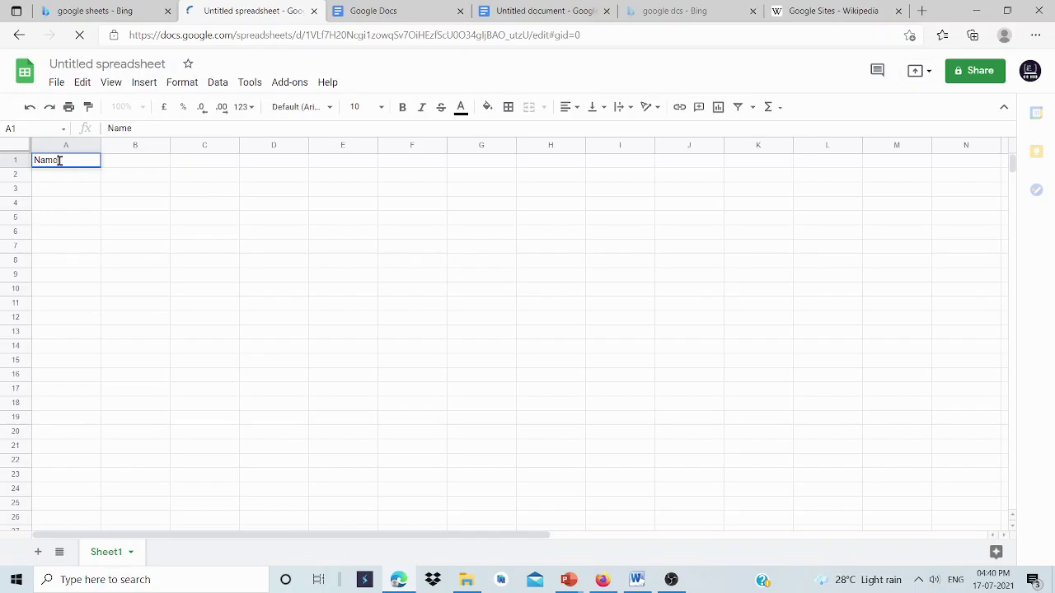
{"action": "key", "text": "Tab"}
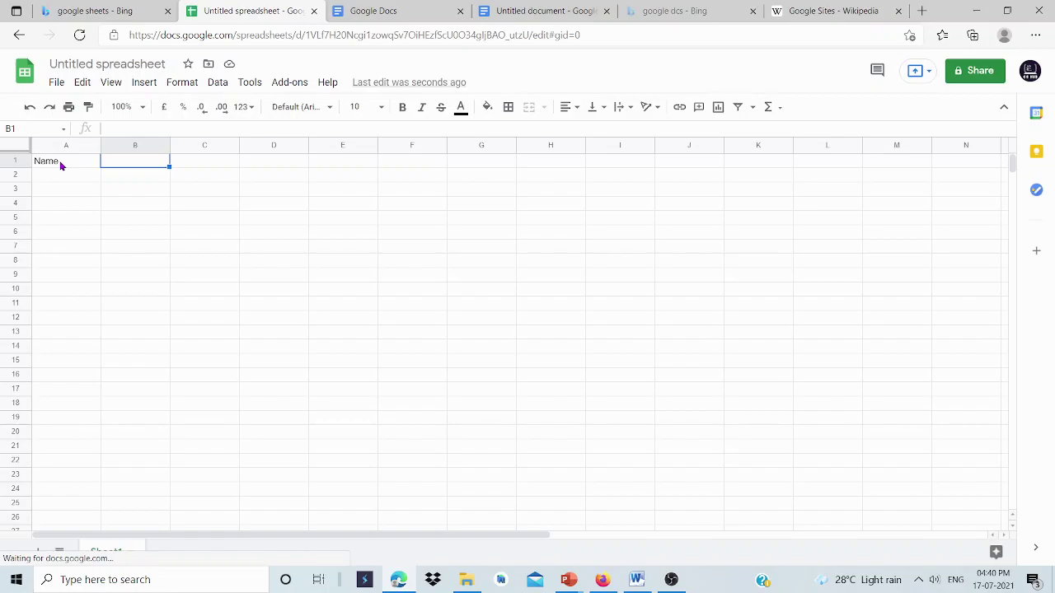
{"action": "type", "text": "mobno"}
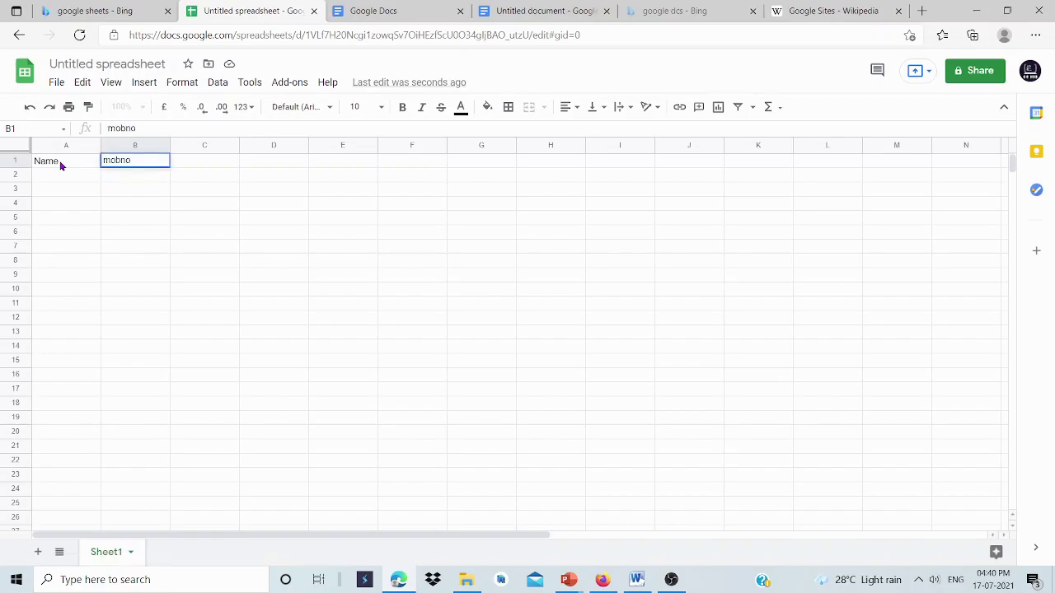
{"action": "key", "text": "Tab"}
{"action": "type", "text": "par"}
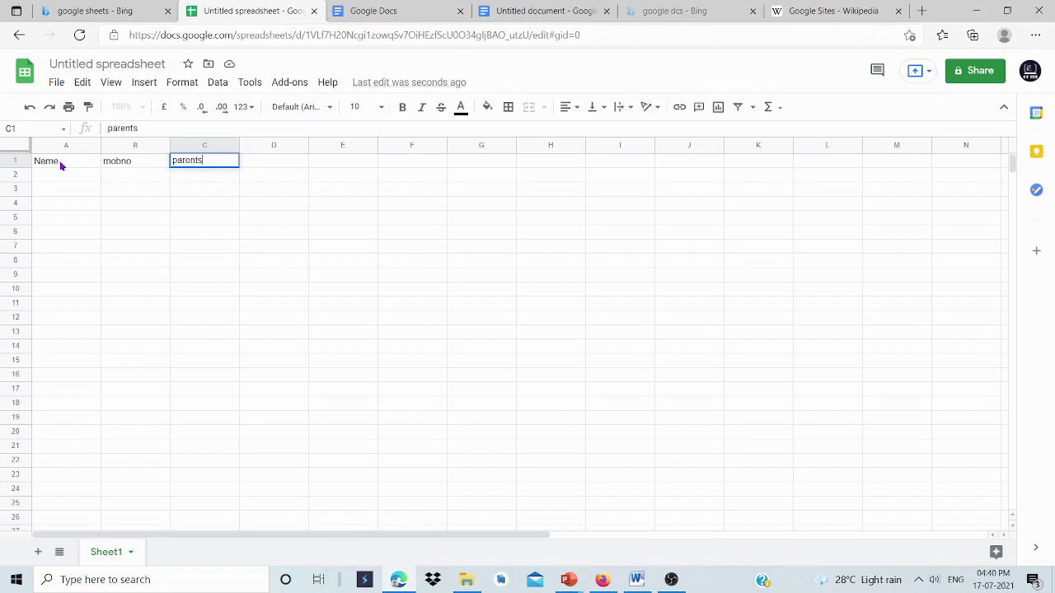
{"action": "key", "text": "BackSpace"}
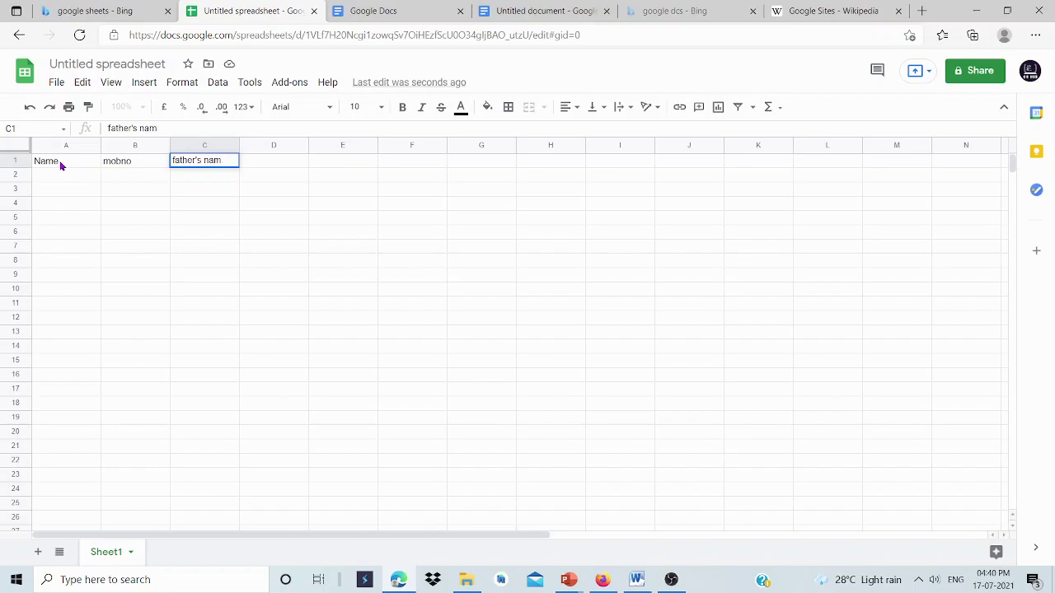
{"action": "key", "text": "Tab"}
{"action": "type", "text": "occup"}
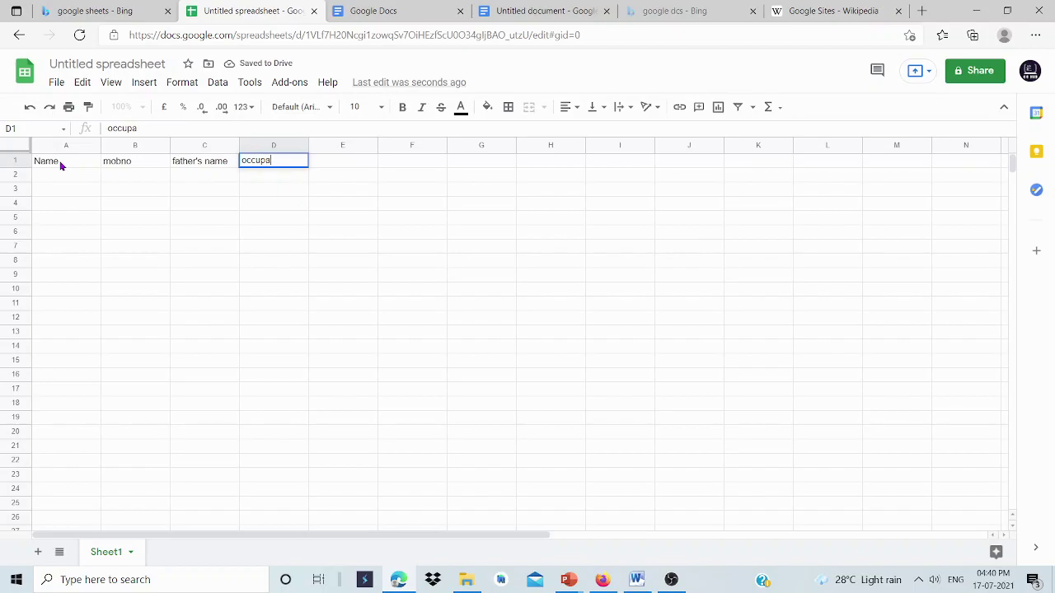
{"action": "key", "text": "Tab"}
{"action": "type", "text": "address"}
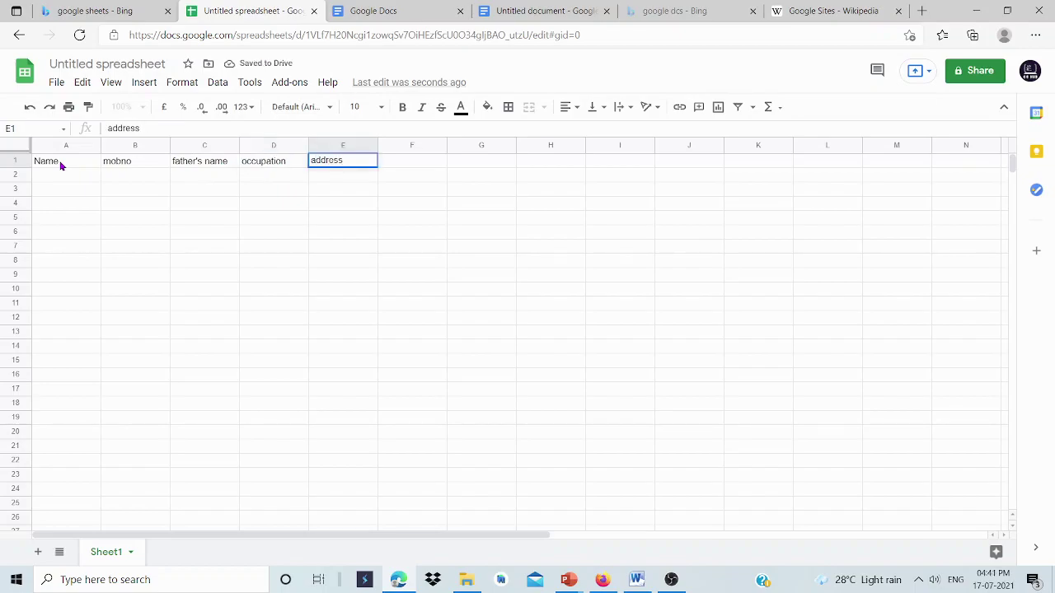
{"action": "key", "text": "Tab"}
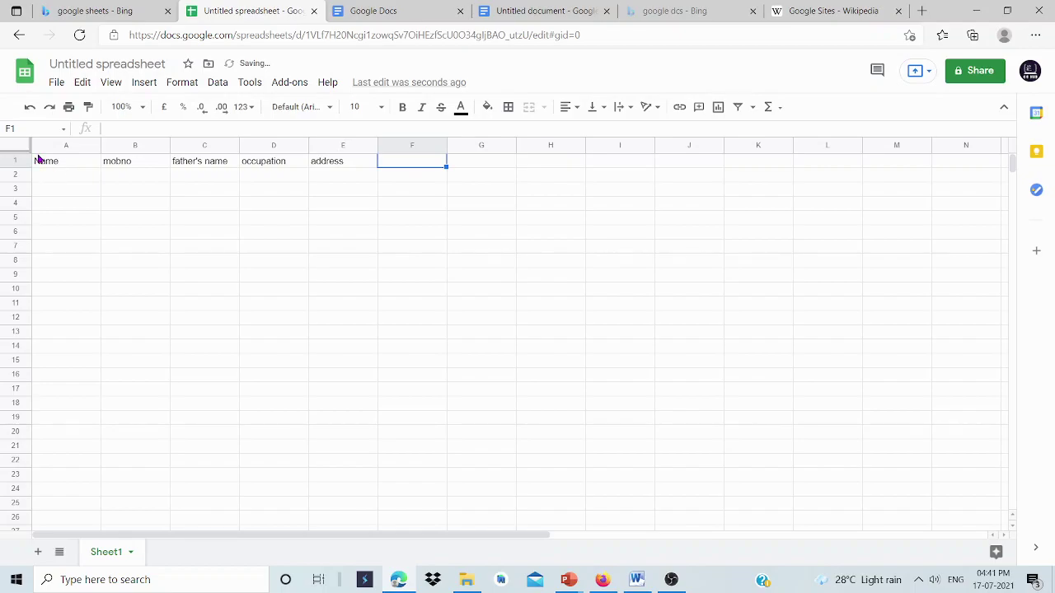
{"action": "left_click", "coordinate": [39, 160]}
{"action": "left_click_drag", "start_coordinate": [47, 162], "coordinate": [313, 310]}
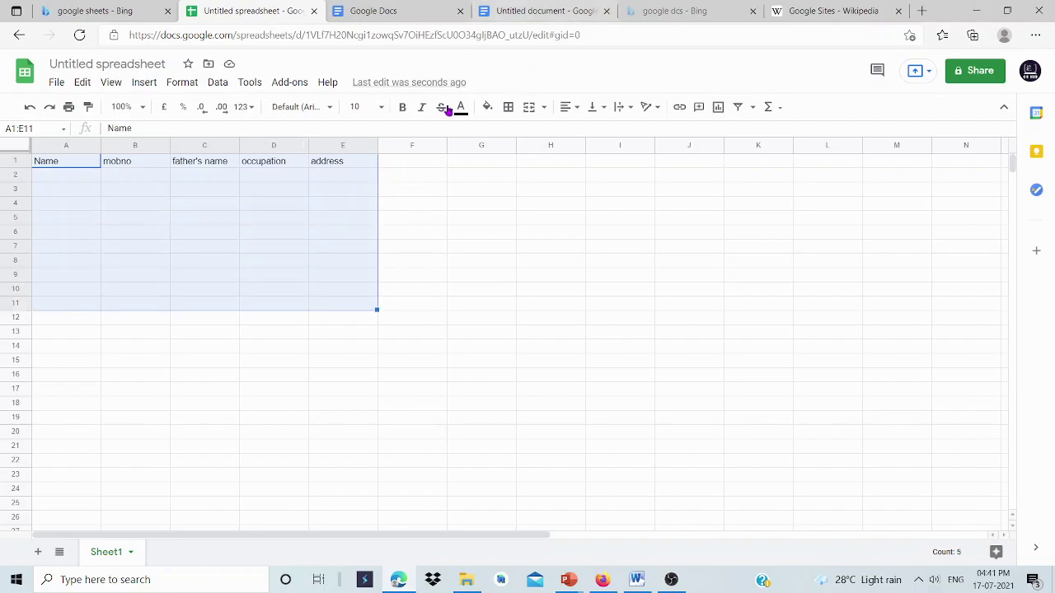
{"action": "left_click", "coordinate": [185, 362]}
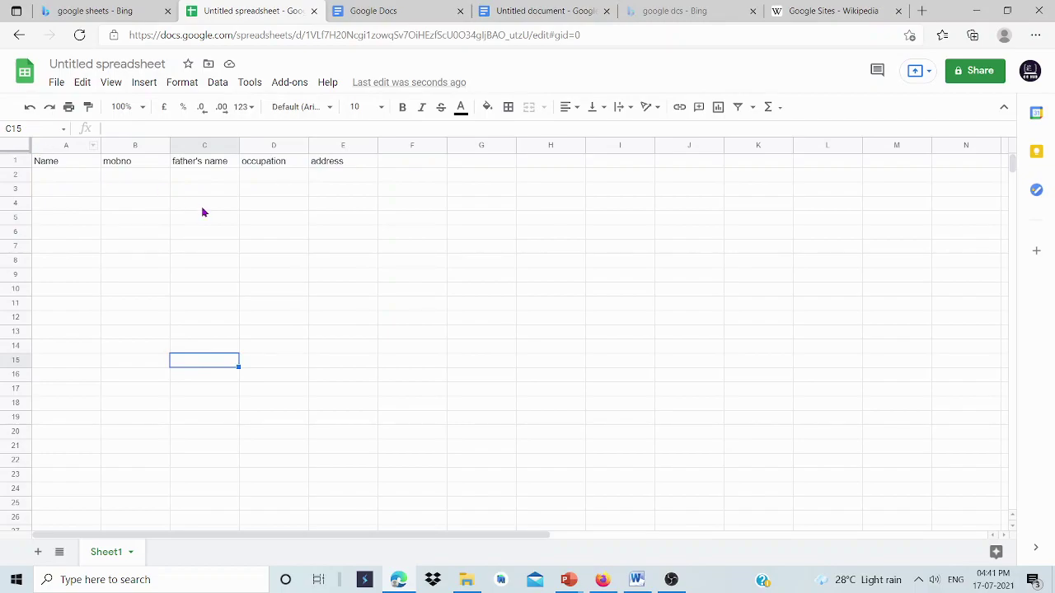
{"action": "left_click", "coordinate": [58, 163]}
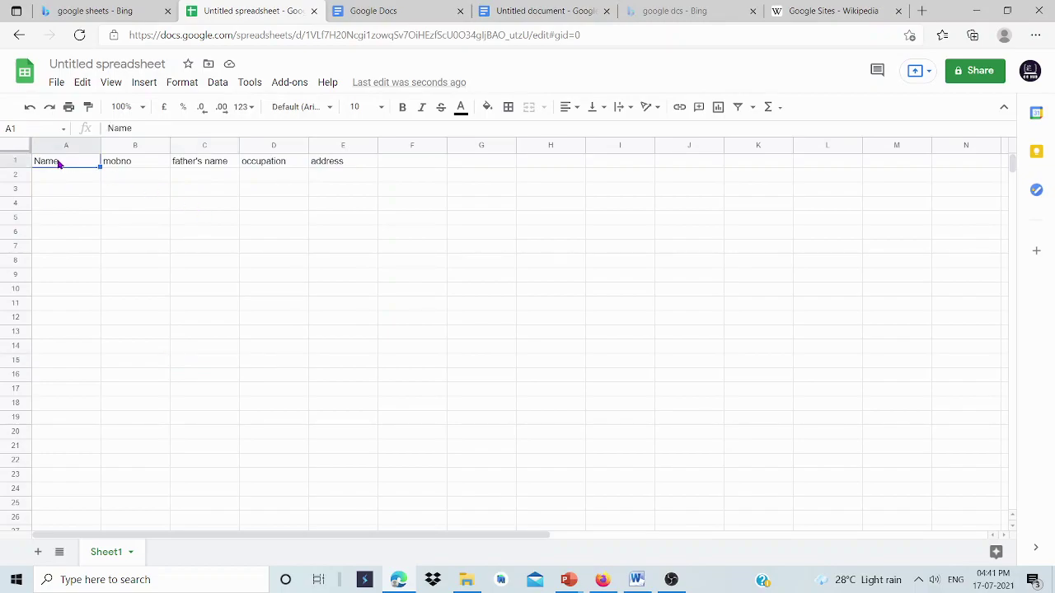
{"action": "left_click_drag", "start_coordinate": [222, 204], "coordinate": [221, 217]}
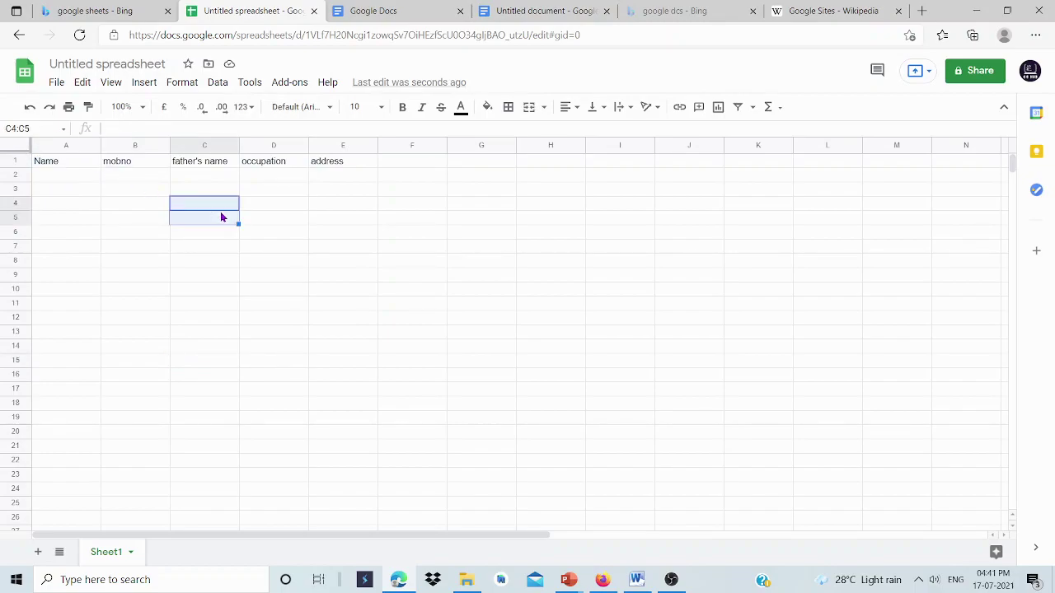
{"action": "left_click", "coordinate": [36, 165]}
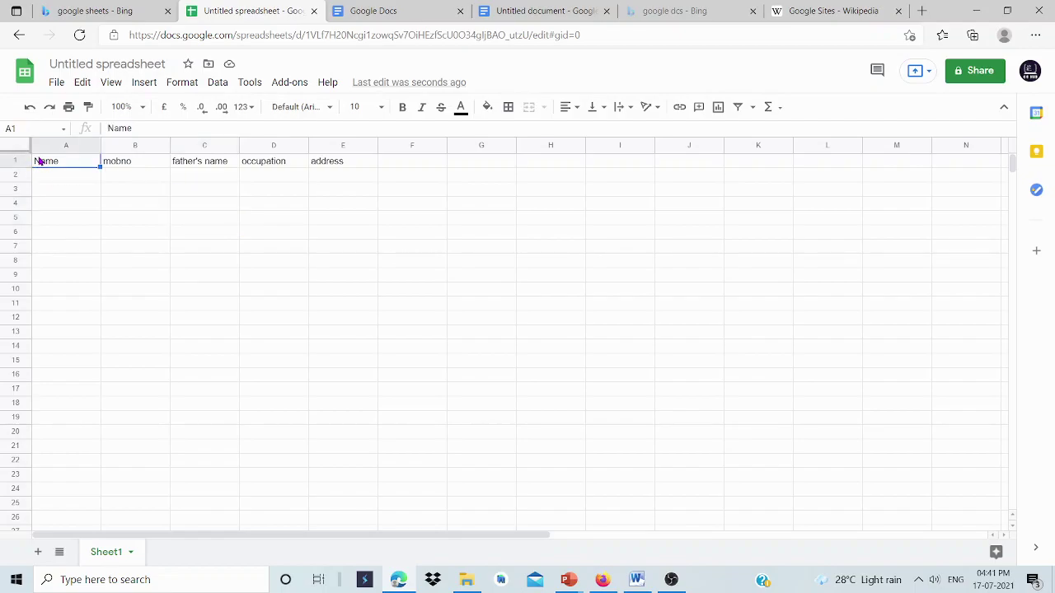
{"action": "left_click", "coordinate": [334, 219], "text": "shift"}
{"action": "left_click", "coordinate": [195, 261]}
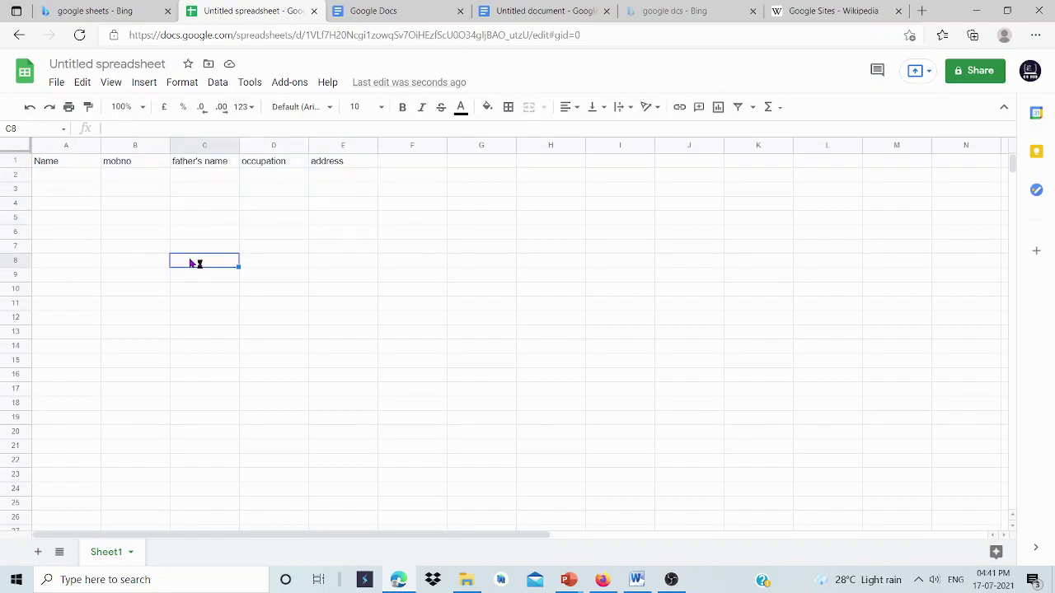
- Apply all borders to the range A1:E9, covering the headings and the empty rows beneath them
{"action": "left_click_drag", "start_coordinate": [43, 162], "coordinate": [326, 221]}
{"action": "left_click_drag", "start_coordinate": [332, 259], "coordinate": [349, 277]}
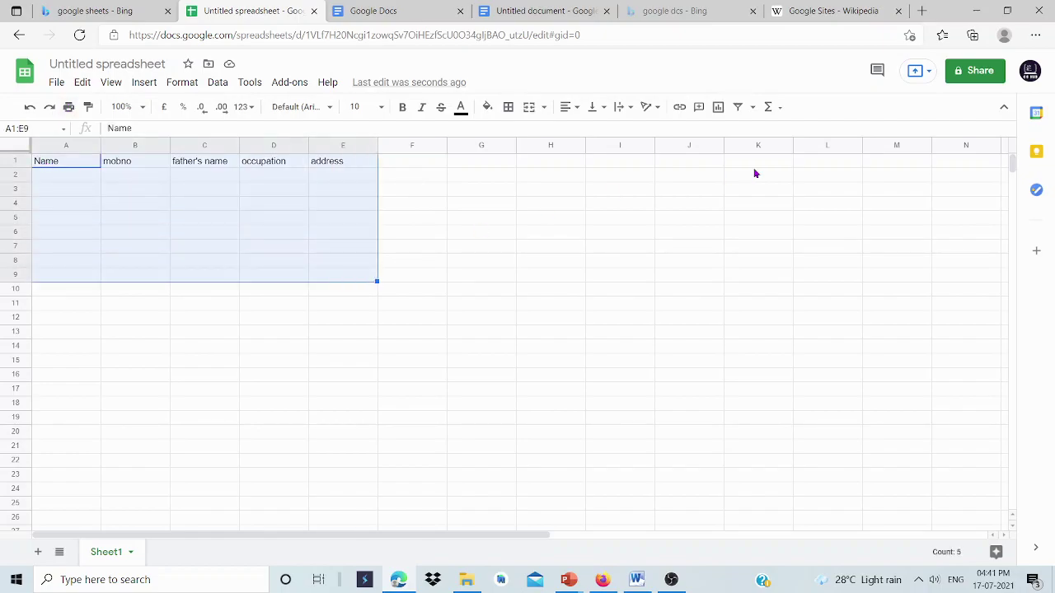
{"action": "left_click", "coordinate": [509, 109]}
{"action": "left_click", "coordinate": [514, 133]}
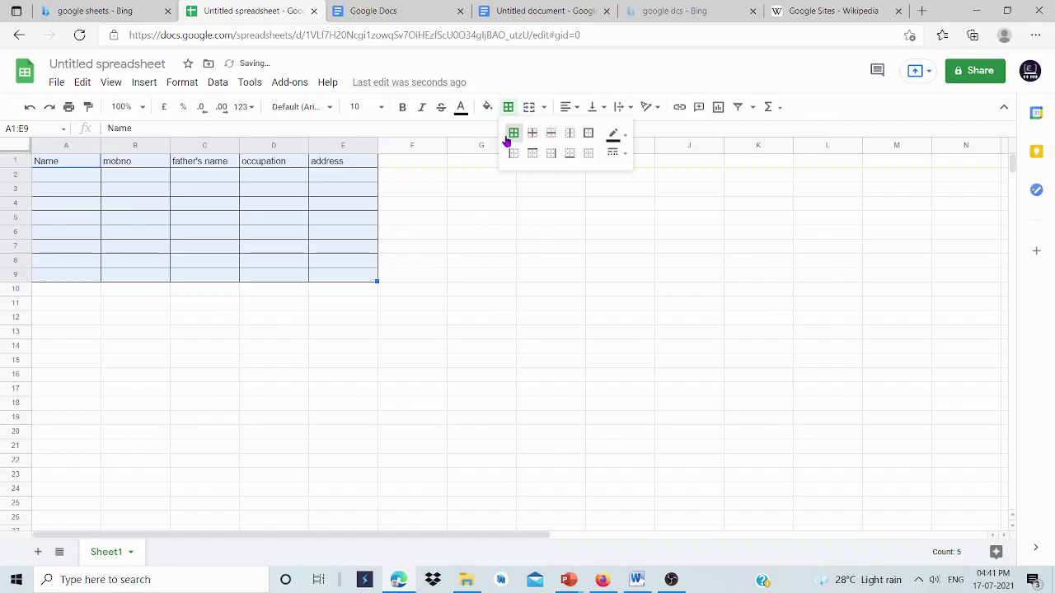
{"action": "left_click", "coordinate": [513, 134]}
{"action": "left_click", "coordinate": [405, 360]}
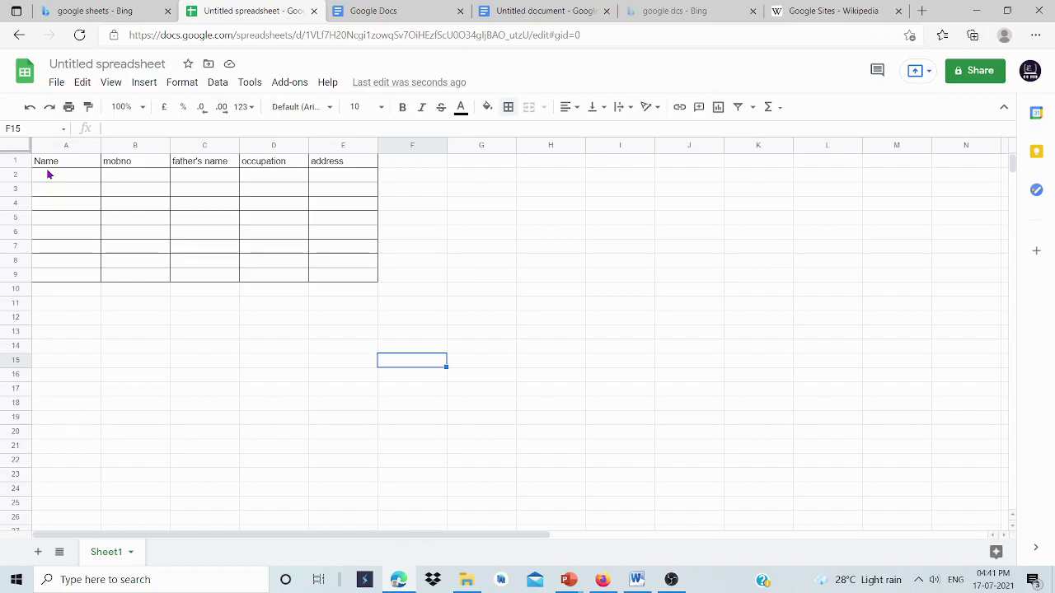
- Open sharing for the spreadsheet and save it under the name "test"
{"action": "left_click", "coordinate": [970, 76]}
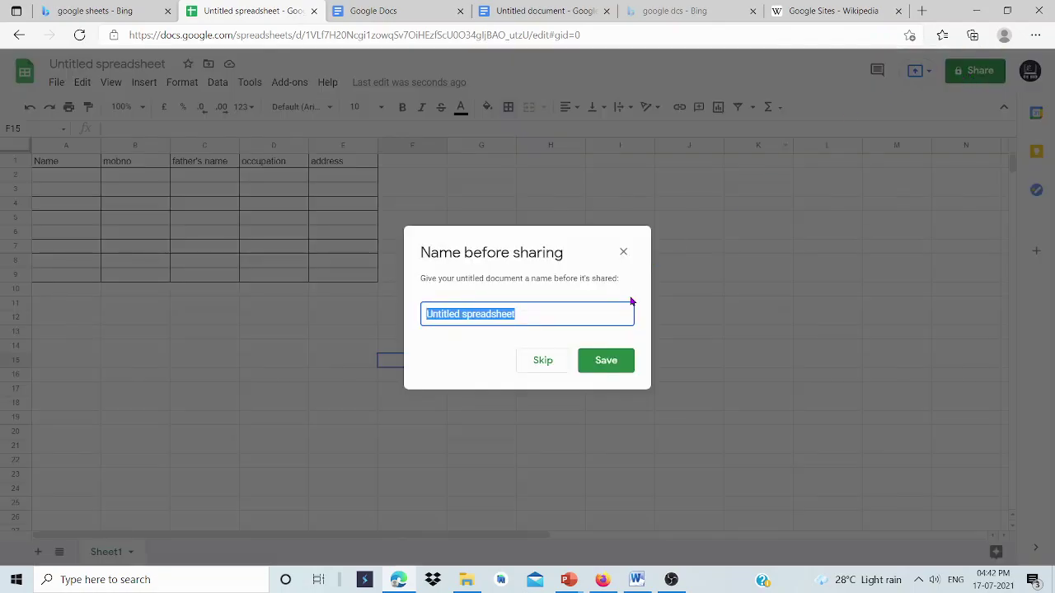
{"action": "type", "text": "test"}
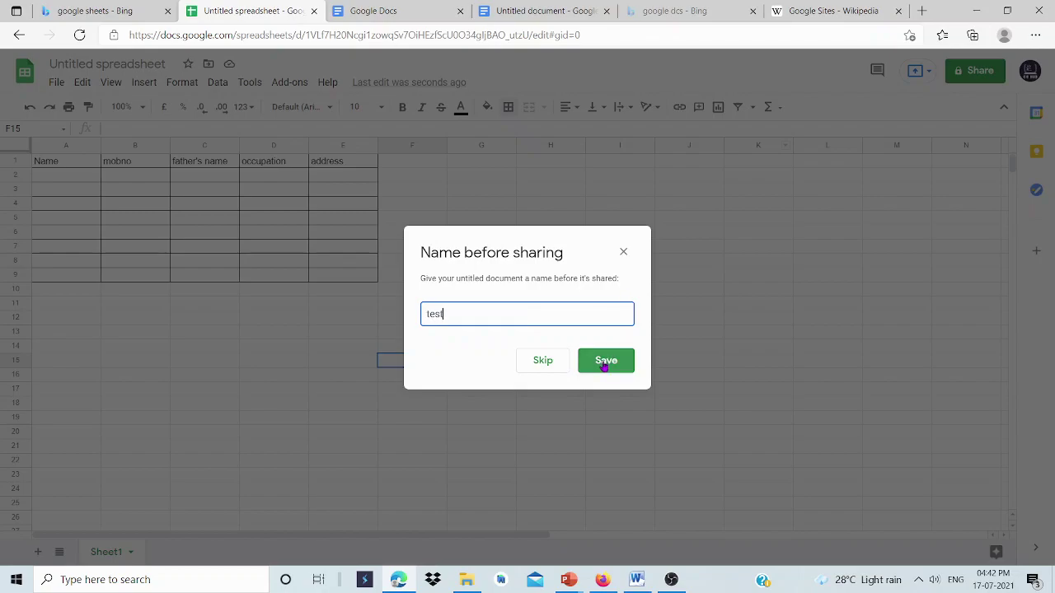
{"action": "left_click", "coordinate": [604, 363]}
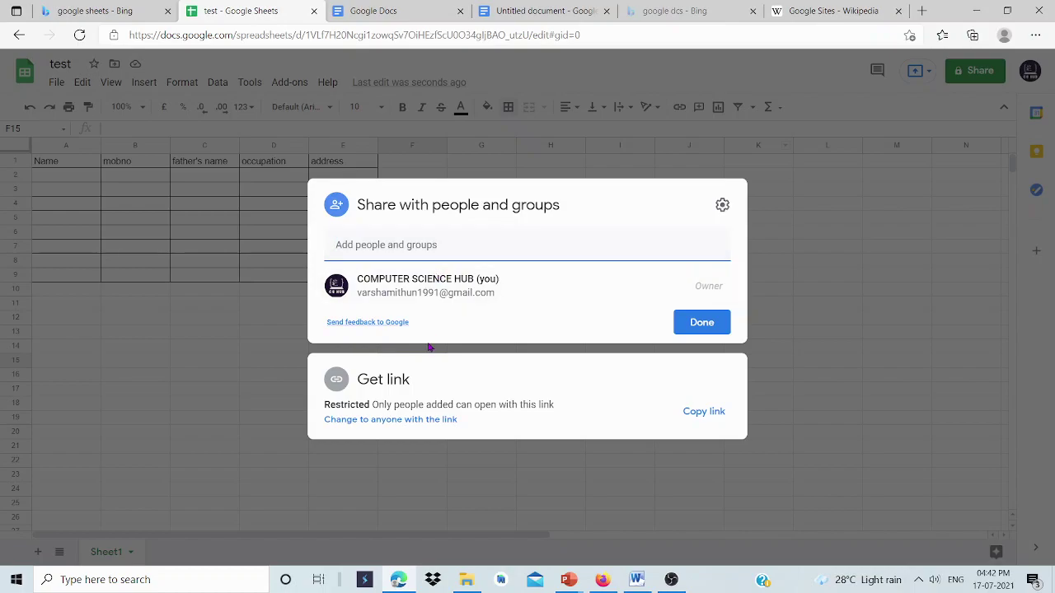
- Share the spreadsheet with anyone with the link as Editor, copy the link and close the sharing settings
{"action": "left_click", "coordinate": [398, 420]}
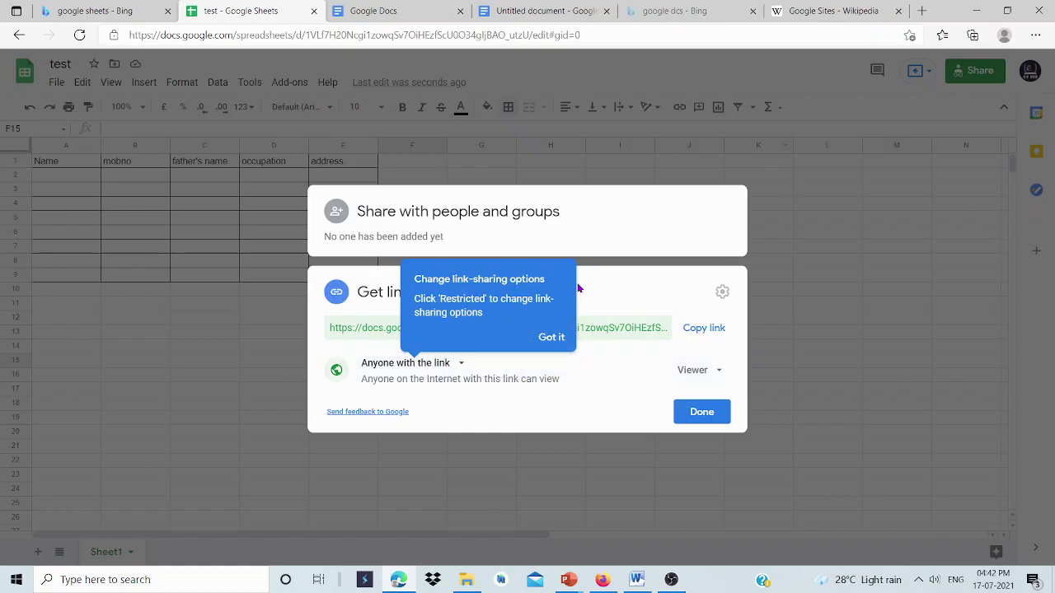
{"action": "left_click", "coordinate": [705, 371]}
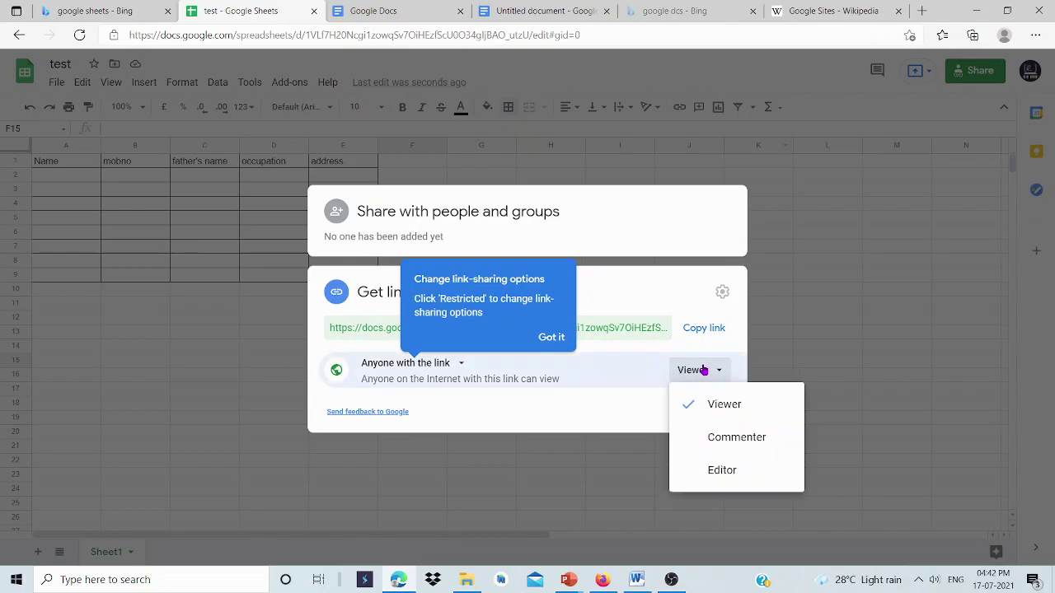
{"action": "left_click", "coordinate": [717, 474]}
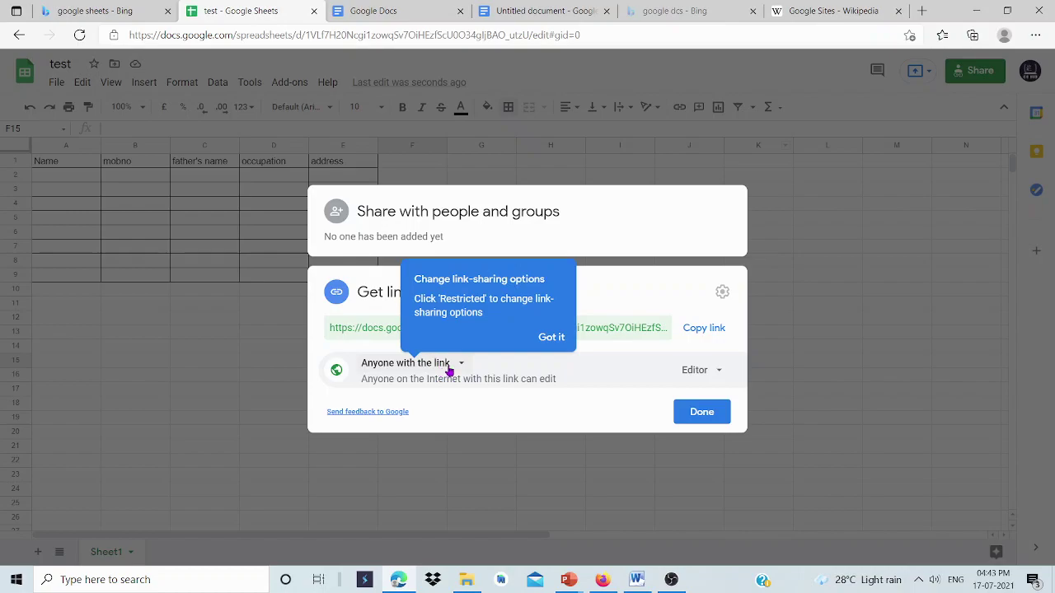
{"action": "left_click", "coordinate": [688, 330]}
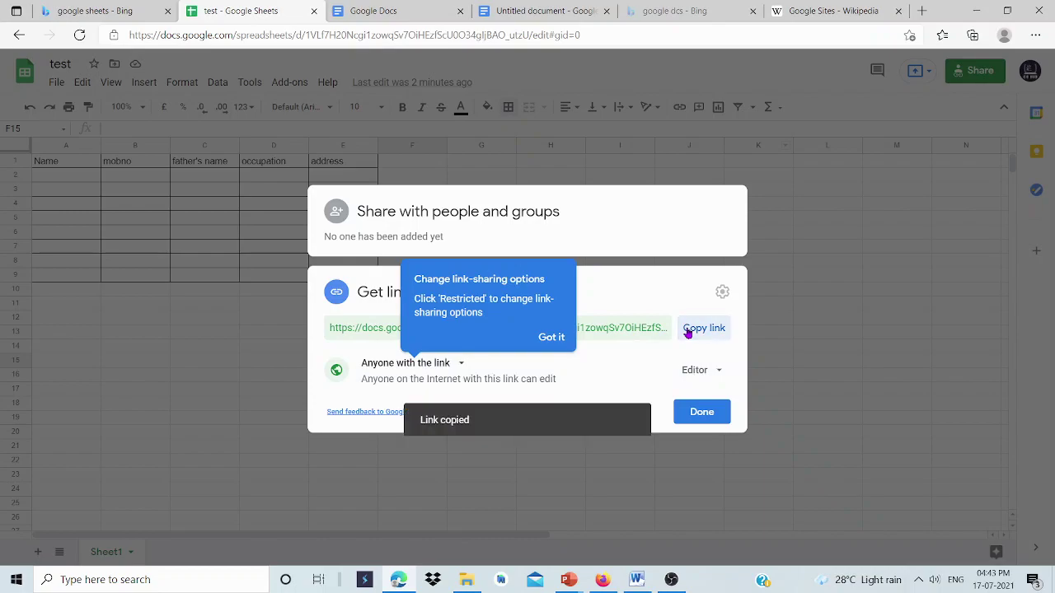
{"action": "left_click", "coordinate": [698, 414]}
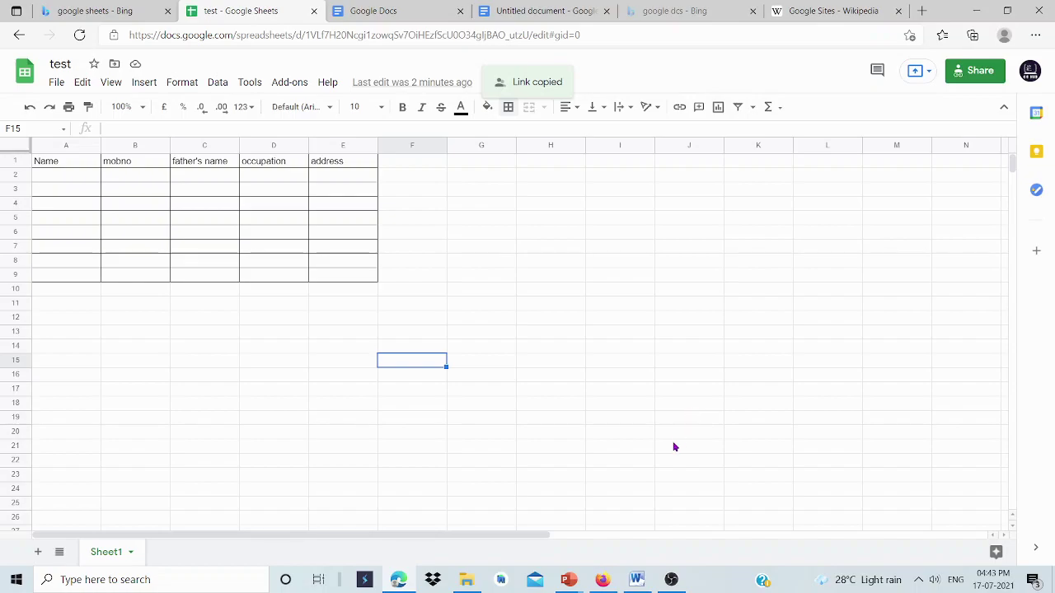
- Switch to WhatsApp in Firefox and send the copied spreadsheet link in the open chat
{"action": "left_click", "coordinate": [603, 579]}
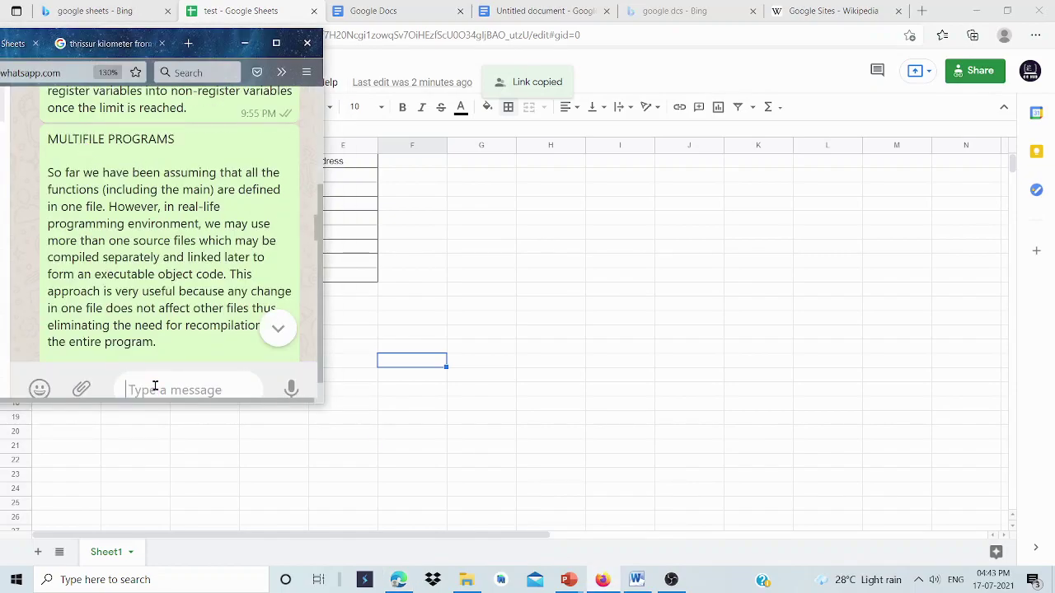
{"action": "key", "text": "ctrl+v"}
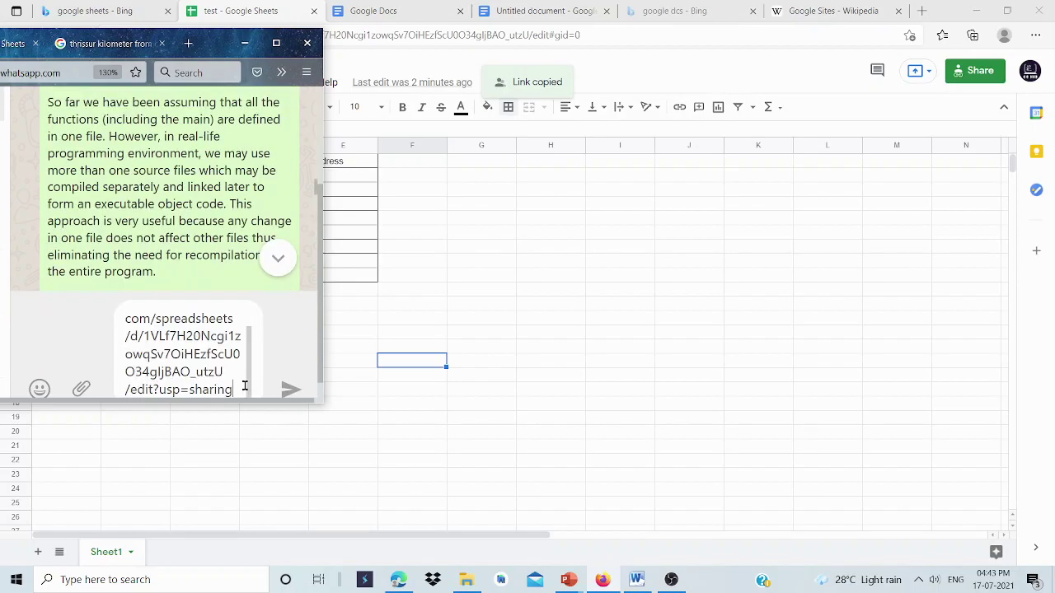
{"action": "left_click", "coordinate": [286, 390]}
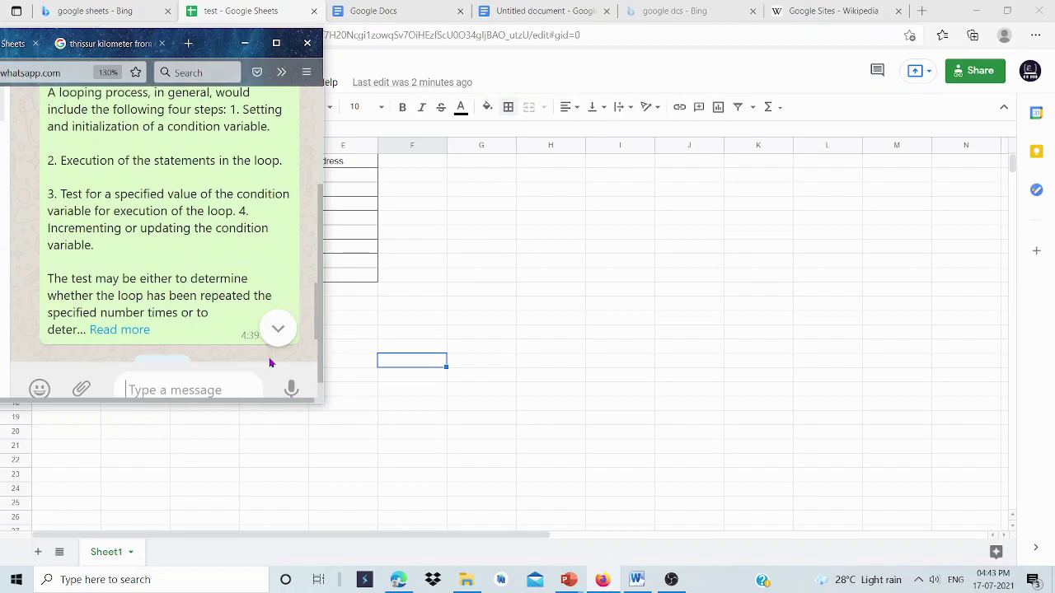
- Open the spreadsheet from the link just sent in the chat and maximize the browser window
{"action": "left_click_drag", "start_coordinate": [317, 302], "coordinate": [309, 352]}
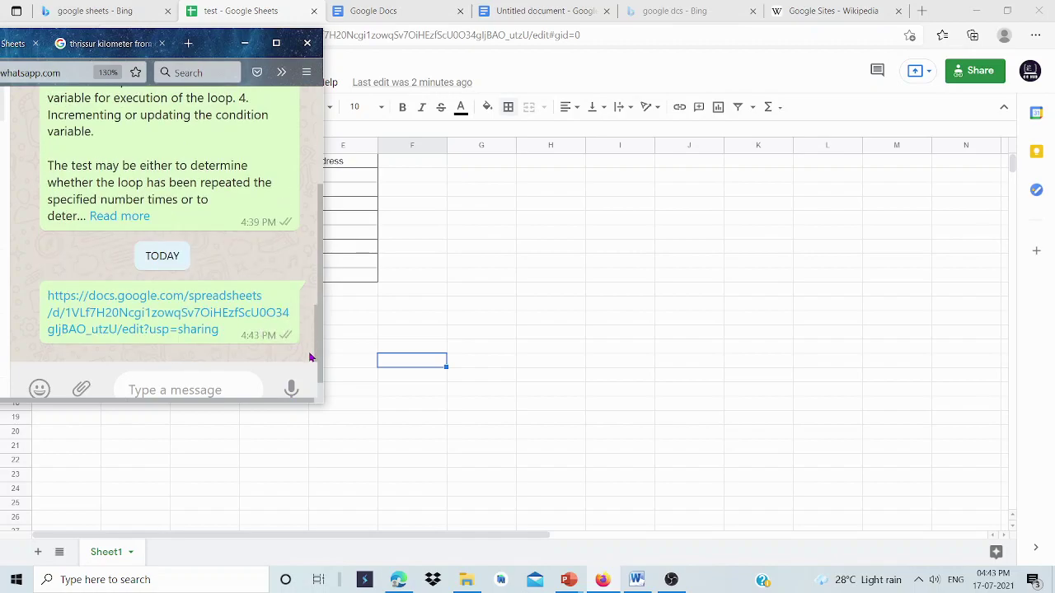
{"action": "left_click", "coordinate": [139, 319]}
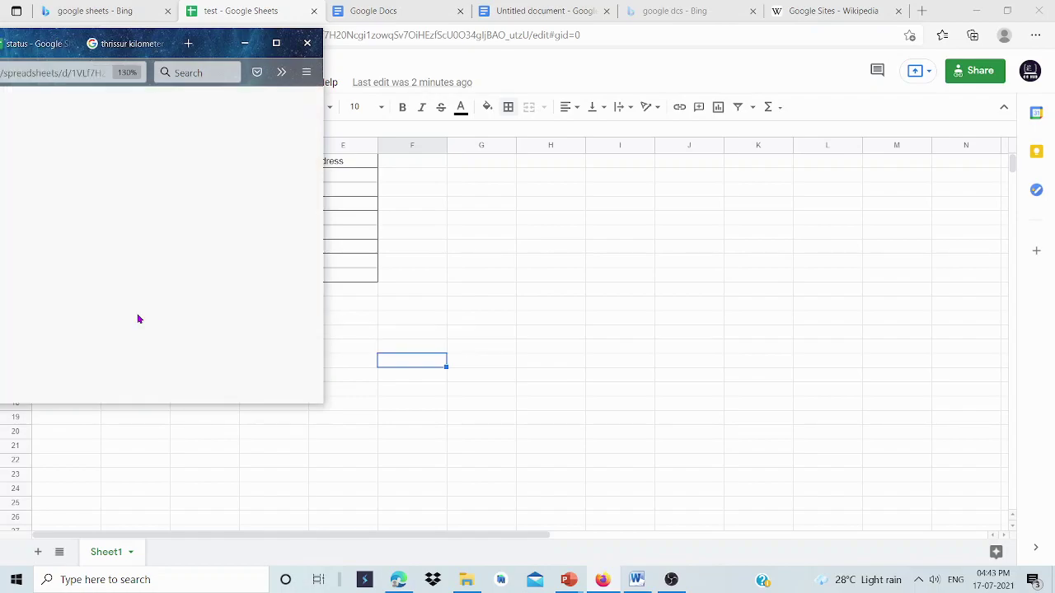
{"action": "left_click", "coordinate": [277, 44]}
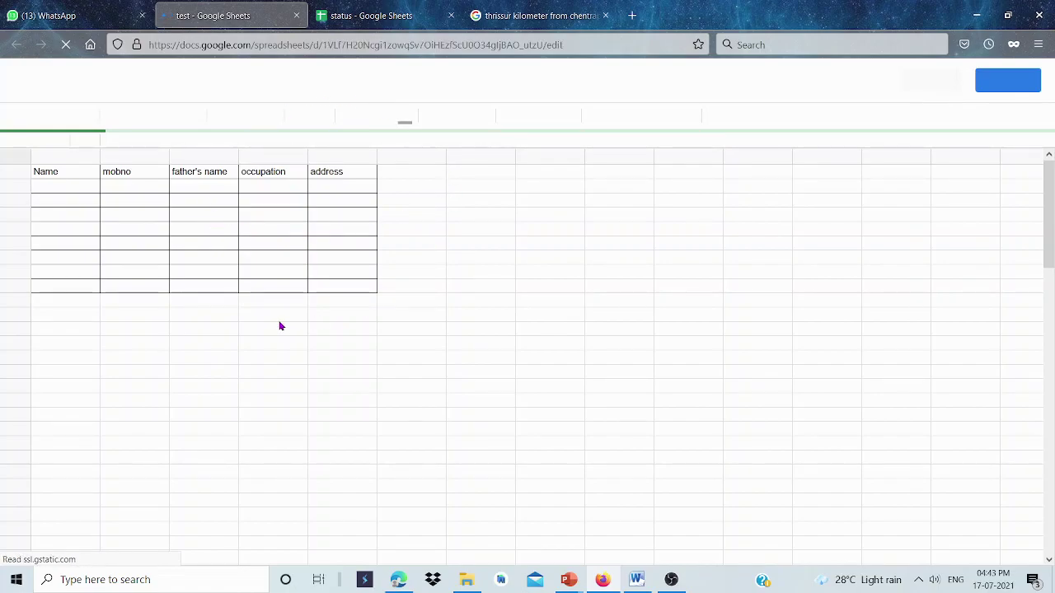
- Fill cells A2 to E2 with a sample name, mobile number, father's name, the occupation "fghj" and an address
{"action": "left_click", "coordinate": [59, 189]}
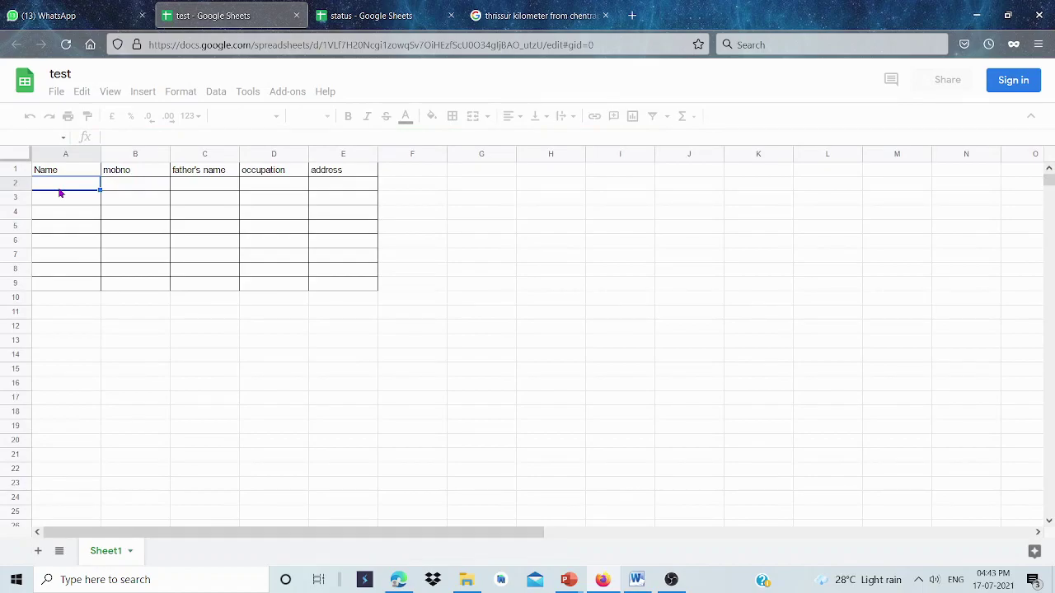
{"action": "type", "text": "varsha"}
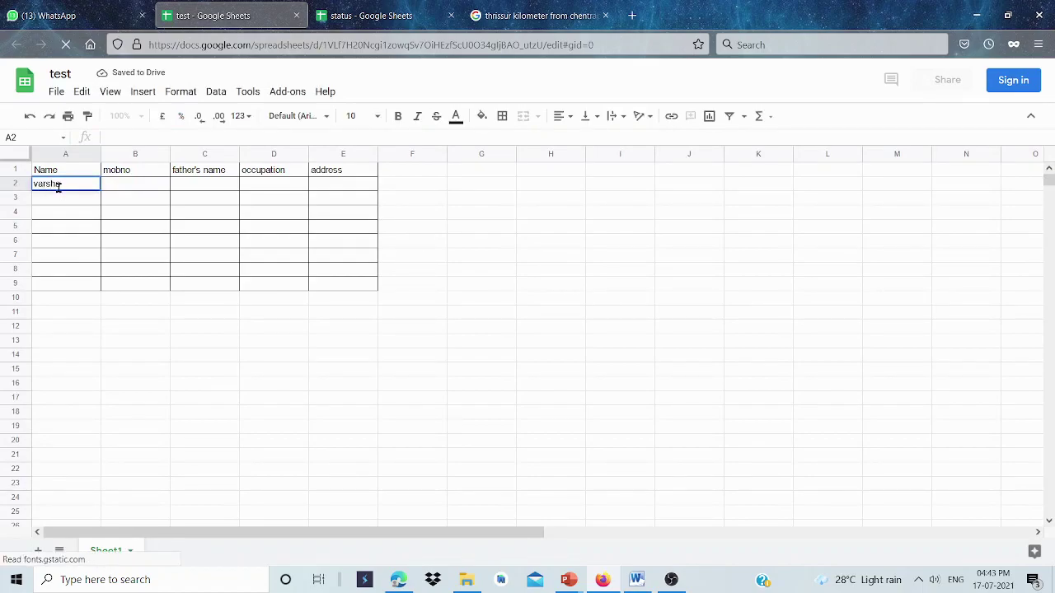
{"action": "key", "text": "Tab"}
{"action": "type", "text": "456uuii44"}
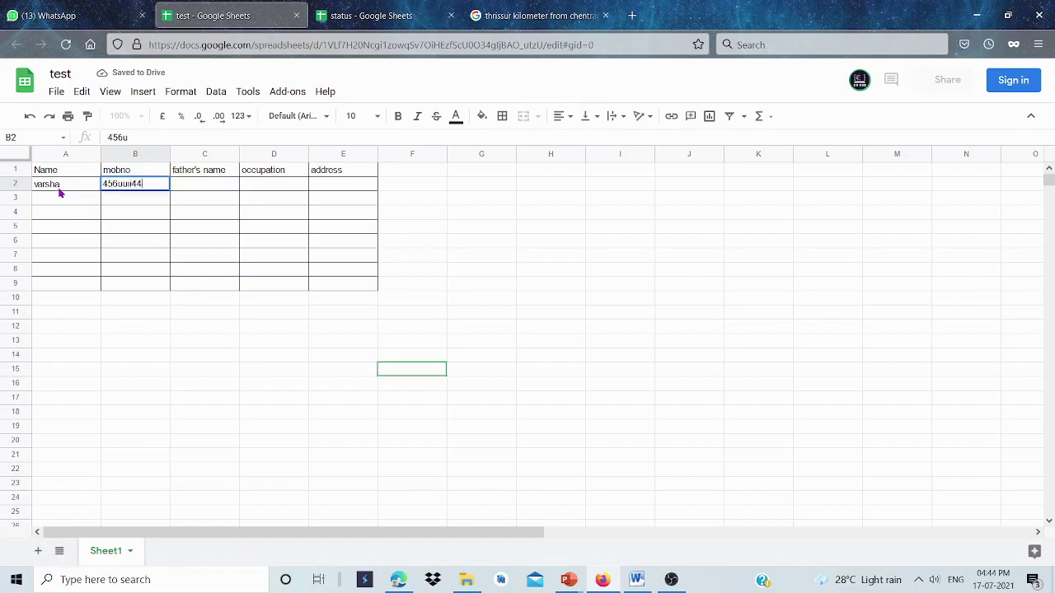
{"action": "key", "text": "Tab"}
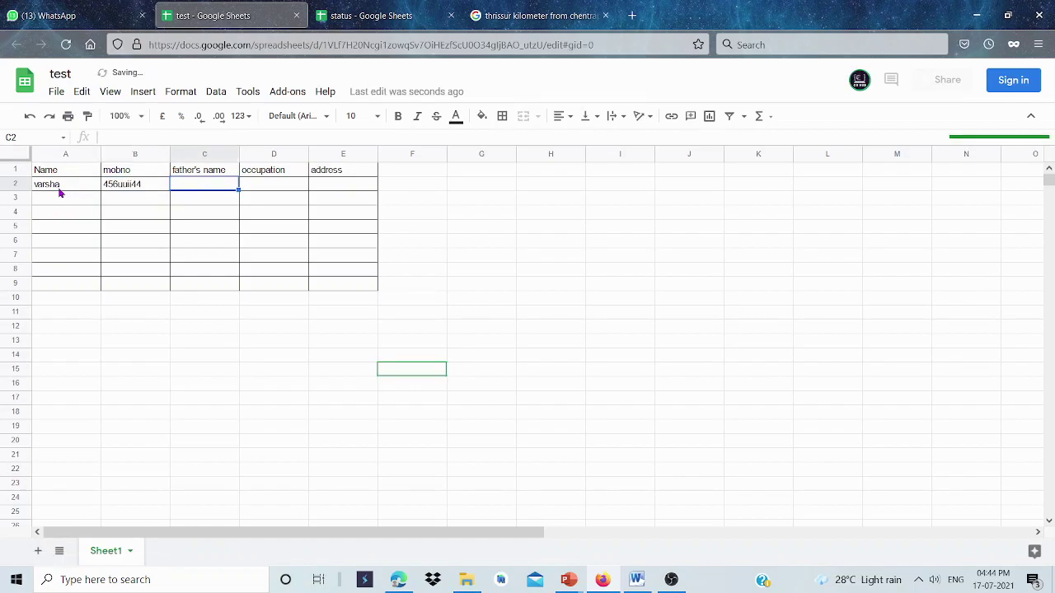
{"action": "type", "text": "fgh"}
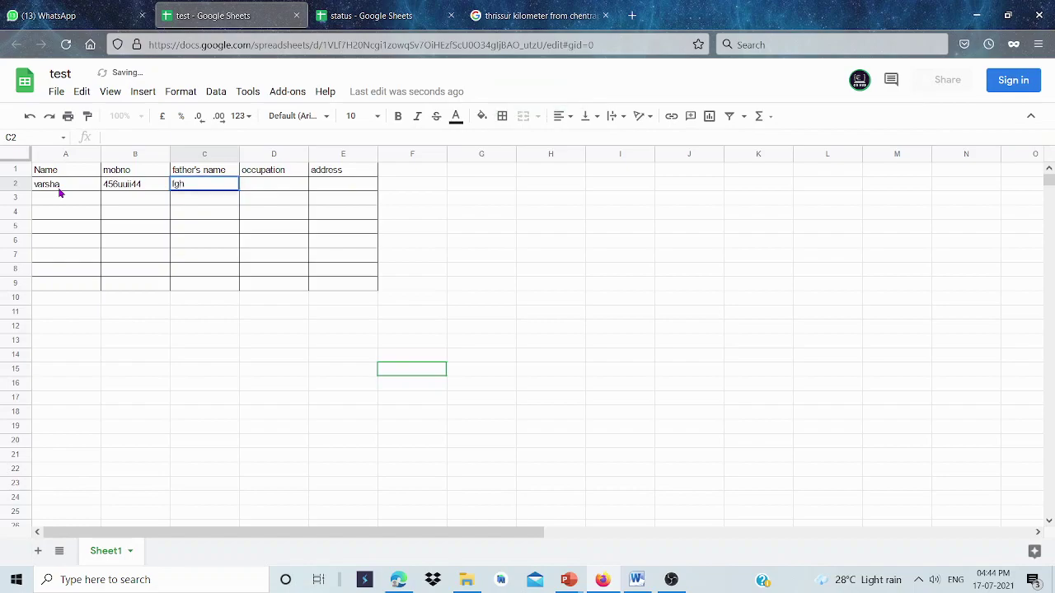
{"action": "key", "text": "Tab"}
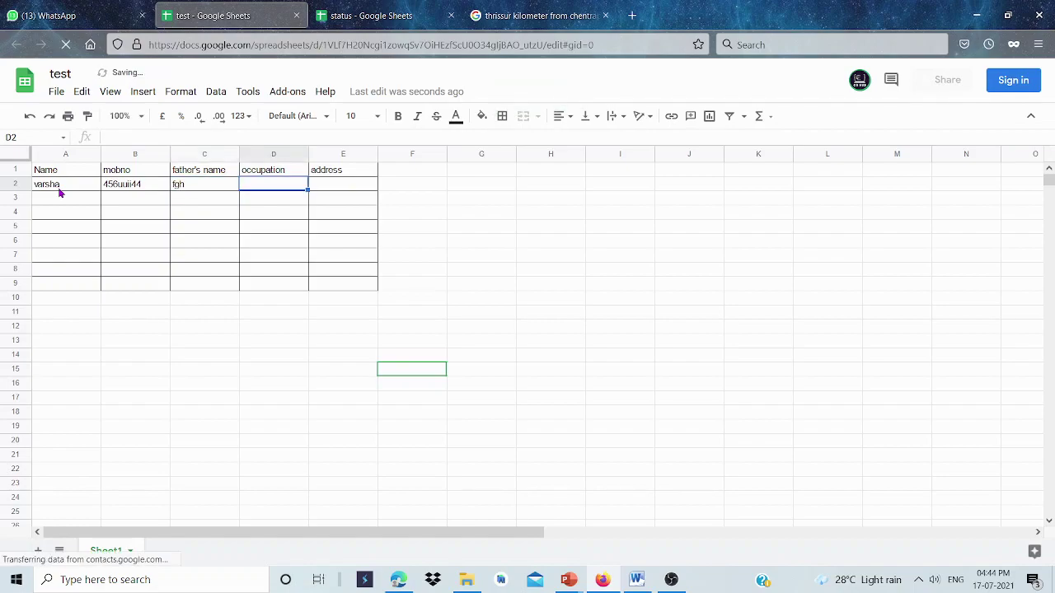
{"action": "type", "text": "fghj"}
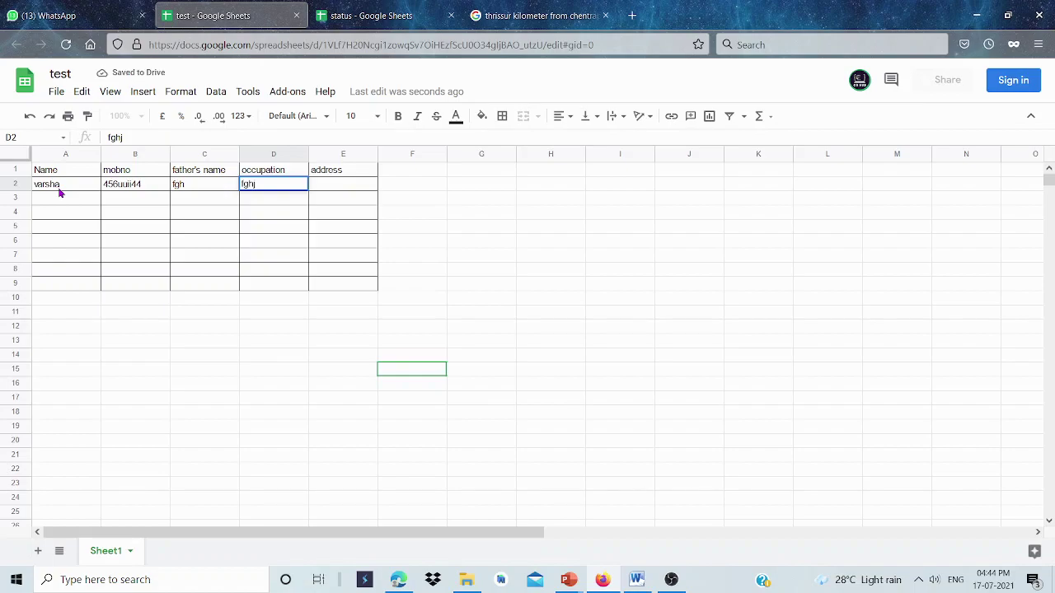
{"action": "key", "text": "Tab"}
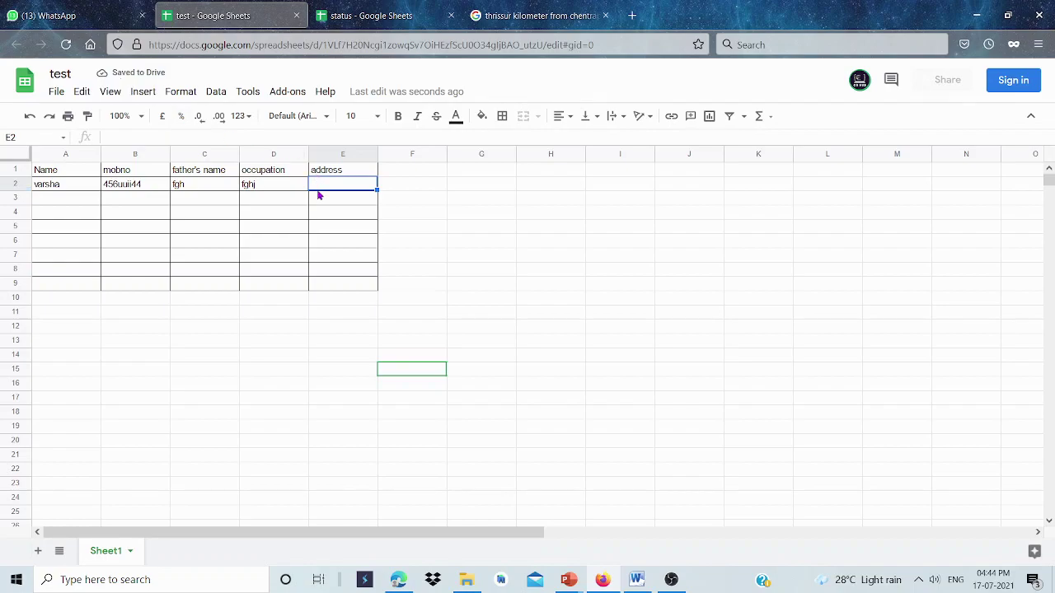
{"action": "type", "text": "tfghjksftyu"}
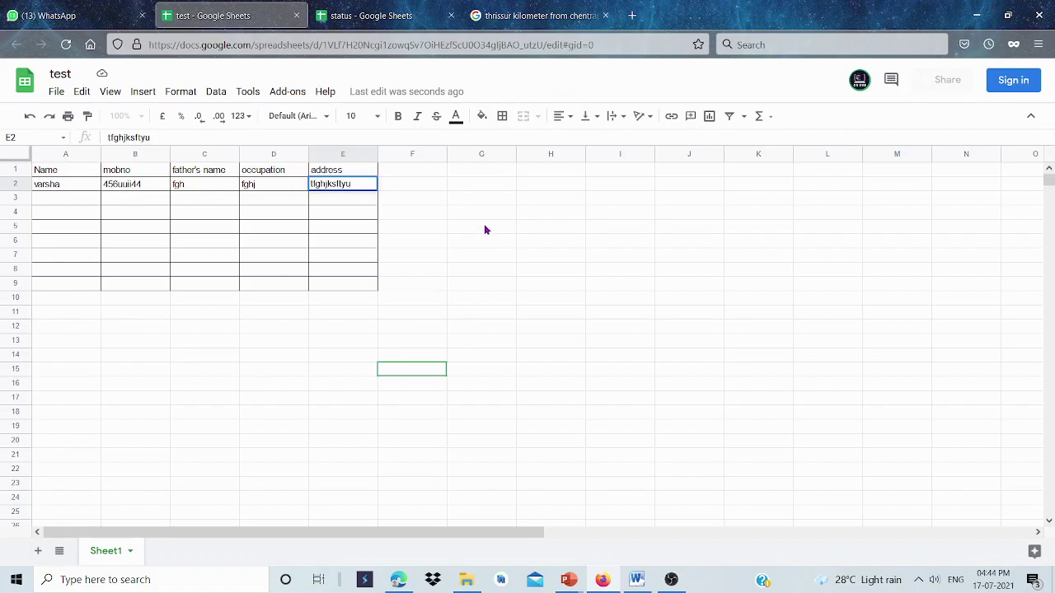
{"action": "left_click", "coordinate": [262, 383]}
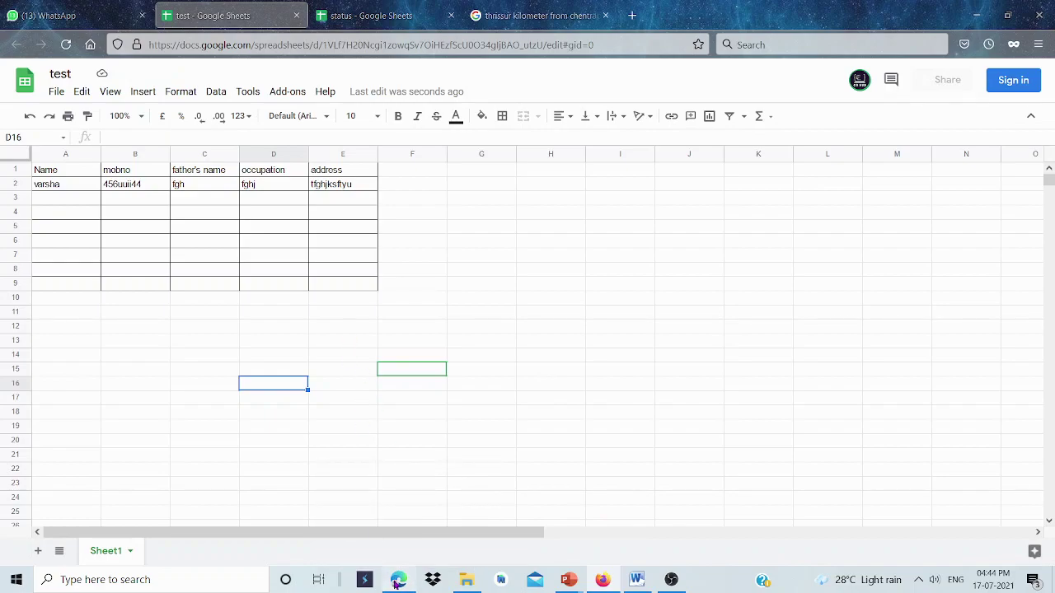
- Switch back to the owner's copy of the spreadsheet in Microsoft Edge and examine the record in row 2
{"action": "left_click", "coordinate": [396, 582]}
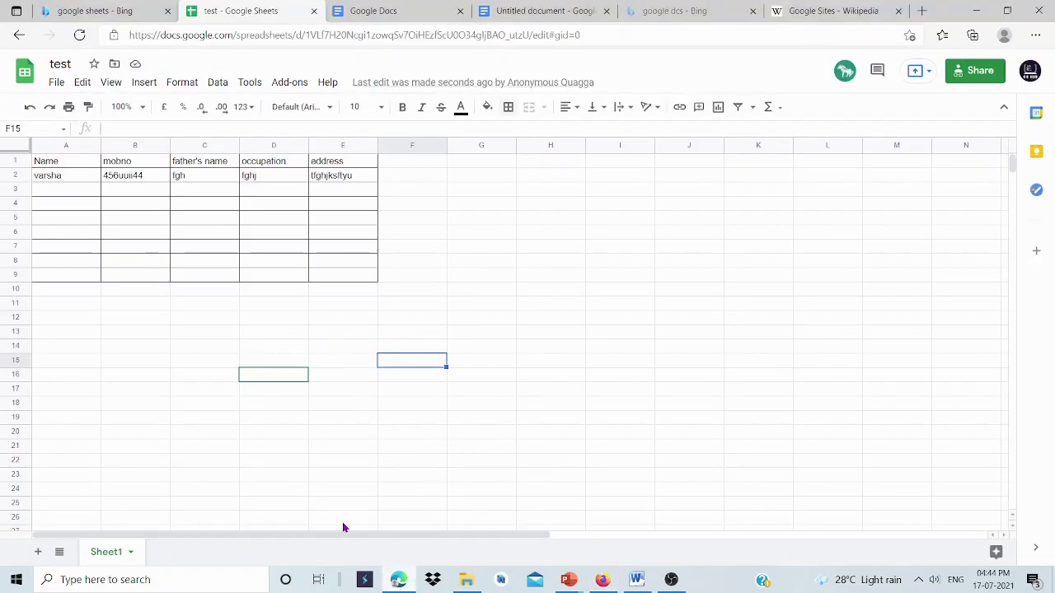
{"action": "left_click", "coordinate": [164, 322]}
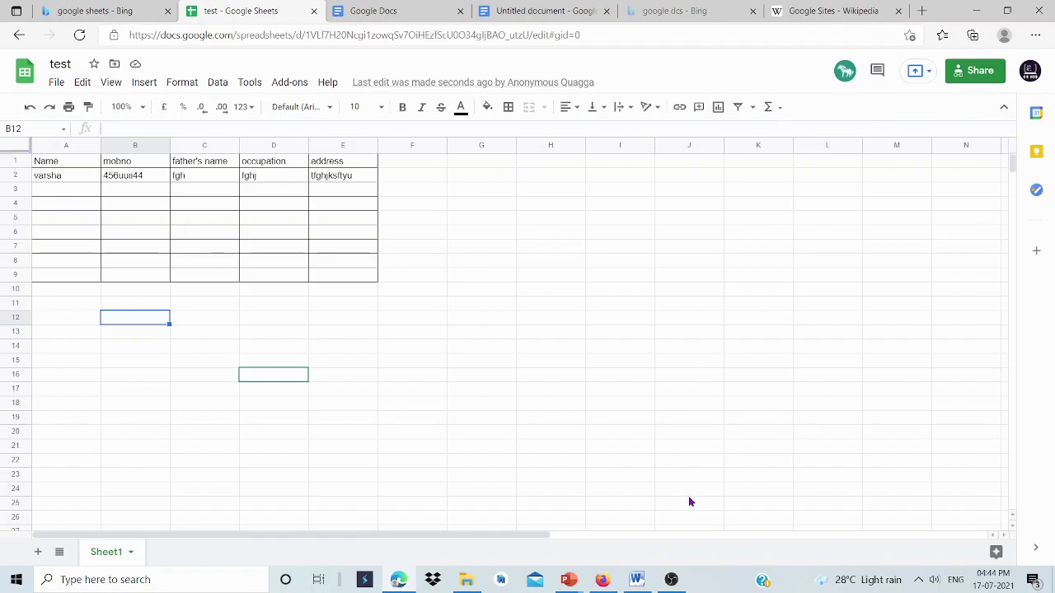
{"action": "mouse_move", "coordinate": [569, 579]}
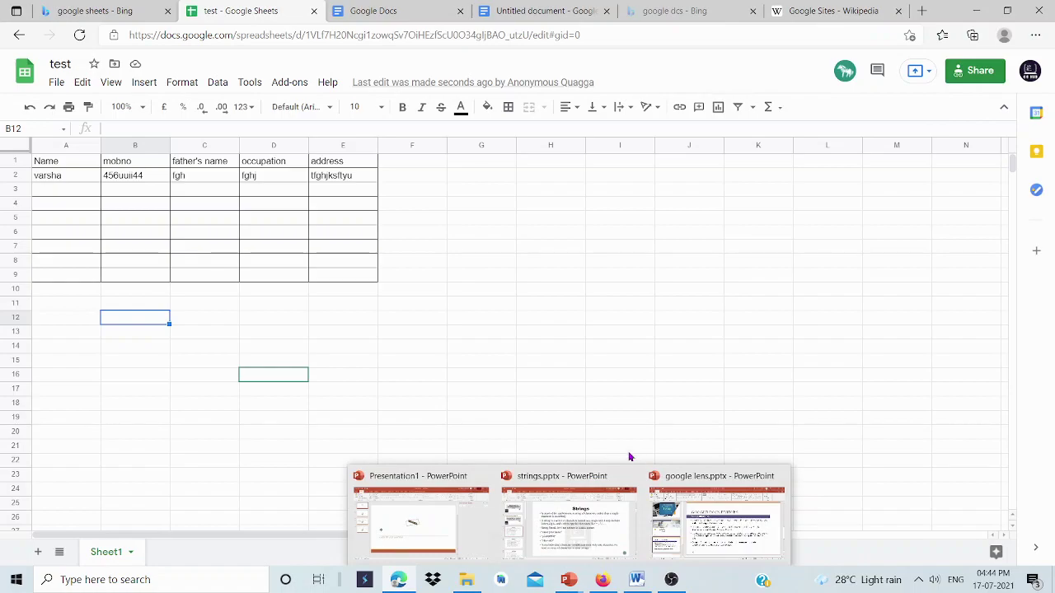
{"action": "left_click", "coordinate": [103, 202]}
{"action": "left_click", "coordinate": [72, 178]}
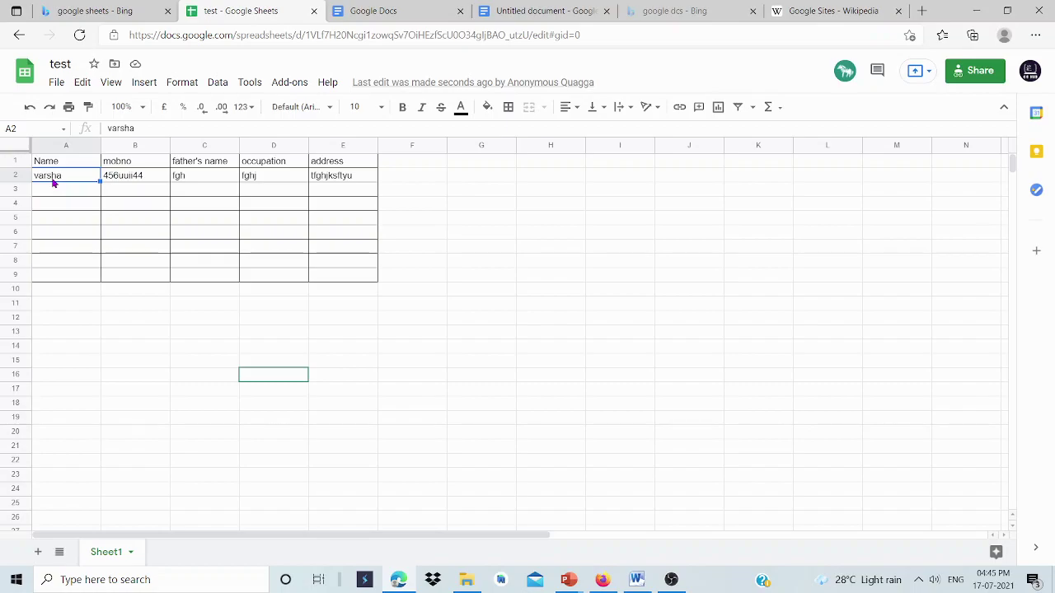
{"action": "left_click", "coordinate": [152, 209]}
- Enter "*" in cell F8 of the spreadsheet
{"action": "left_click", "coordinate": [412, 260]}
{"action": "type", "text": "*"}
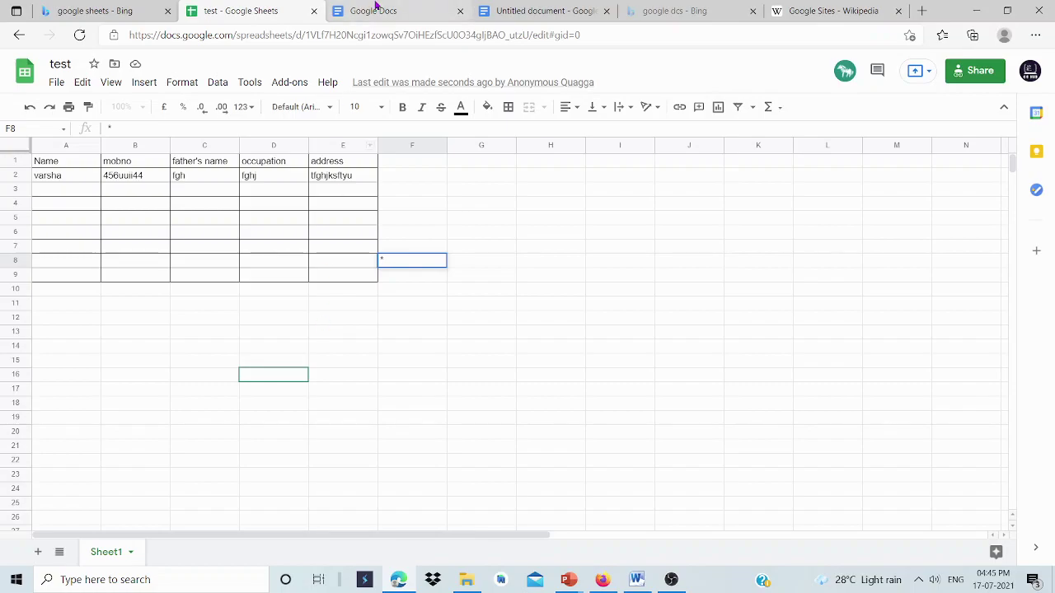
- Switch to the Google Docs browser tab and load the My Drive page of Google Drive in it
{"action": "left_click", "coordinate": [346, 12]}
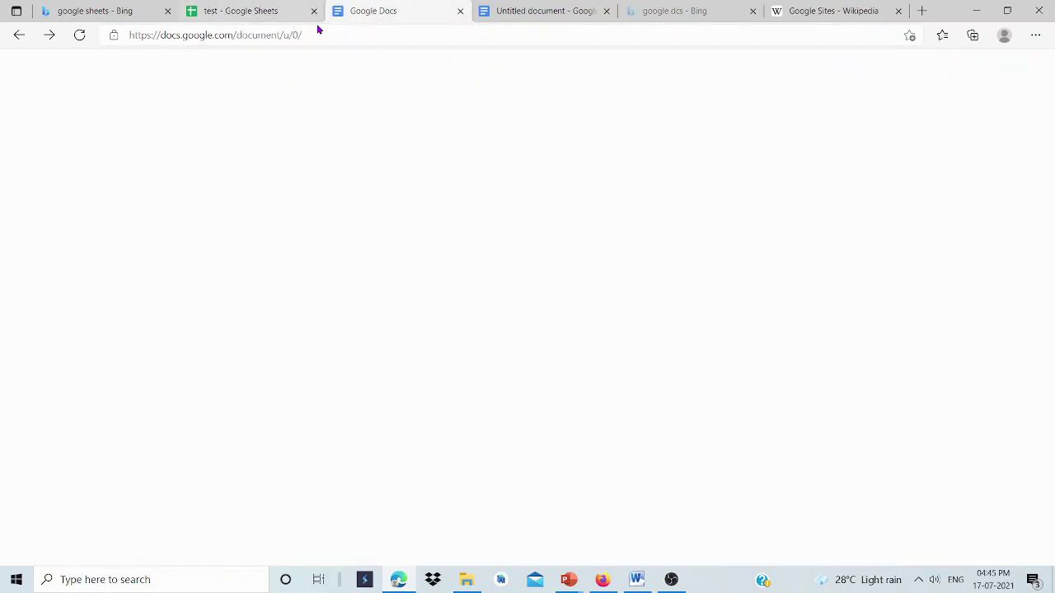
{"action": "left_click", "coordinate": [306, 32]}
{"action": "type", "text": "my"}
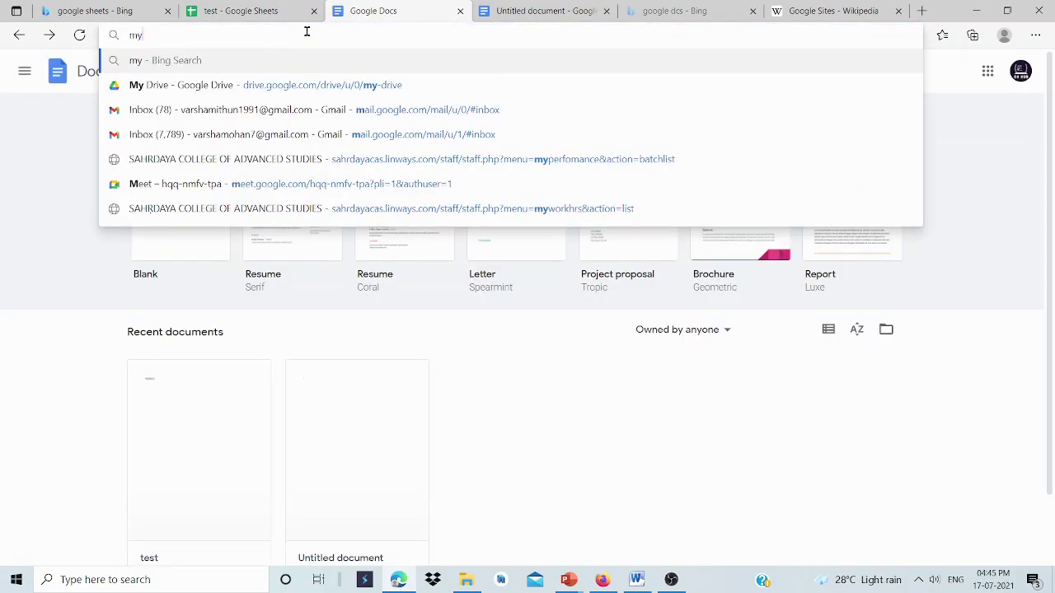
{"action": "left_click", "coordinate": [206, 159]}
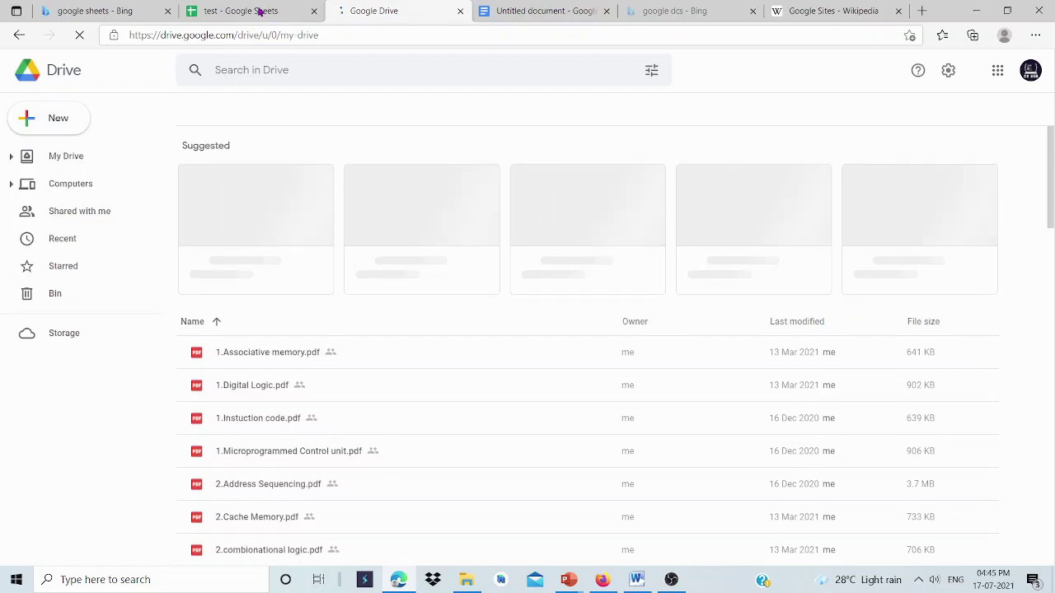
- Change the "google sheets" Bing search to "google drive" and open the Google Drive sign-in result
{"action": "left_click", "coordinate": [94, 11]}
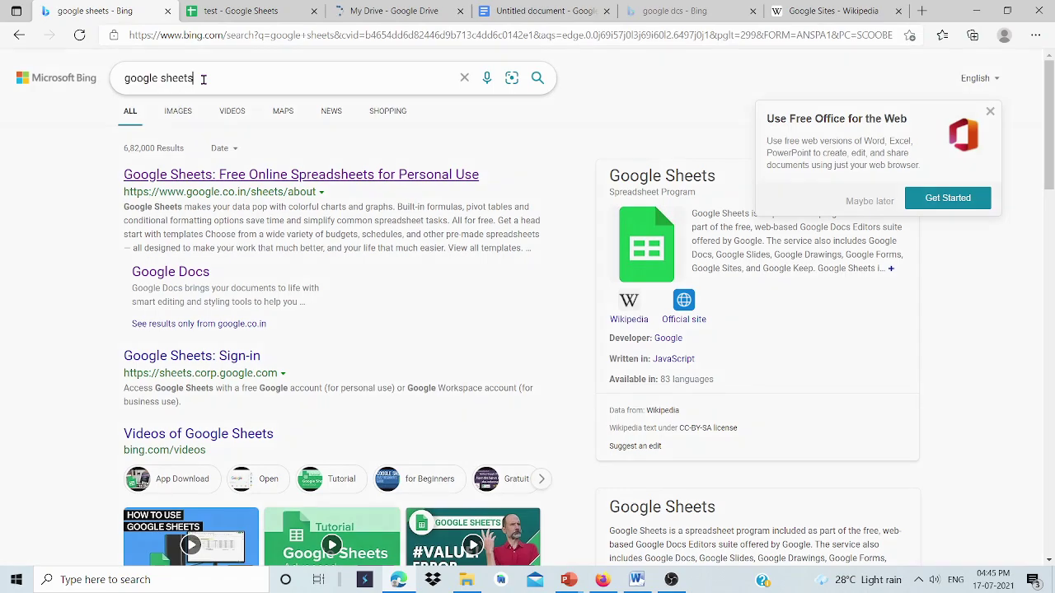
{"action": "left_click", "coordinate": [203, 79]}
{"action": "key", "text": "BackSpace"}
{"action": "key", "text": "BackSpace"}
{"action": "key", "text": "BackSpace"}
{"action": "key", "text": "BackSpace"}
{"action": "key", "text": "BackSpace"}
{"action": "key", "text": "BackSpace"}
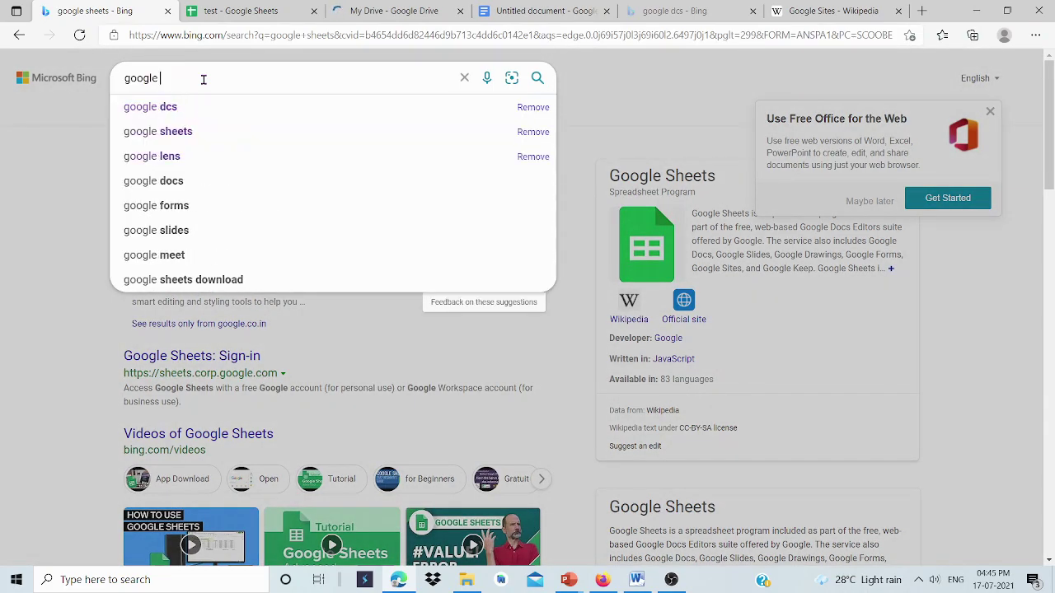
{"action": "type", "text": "drive"}
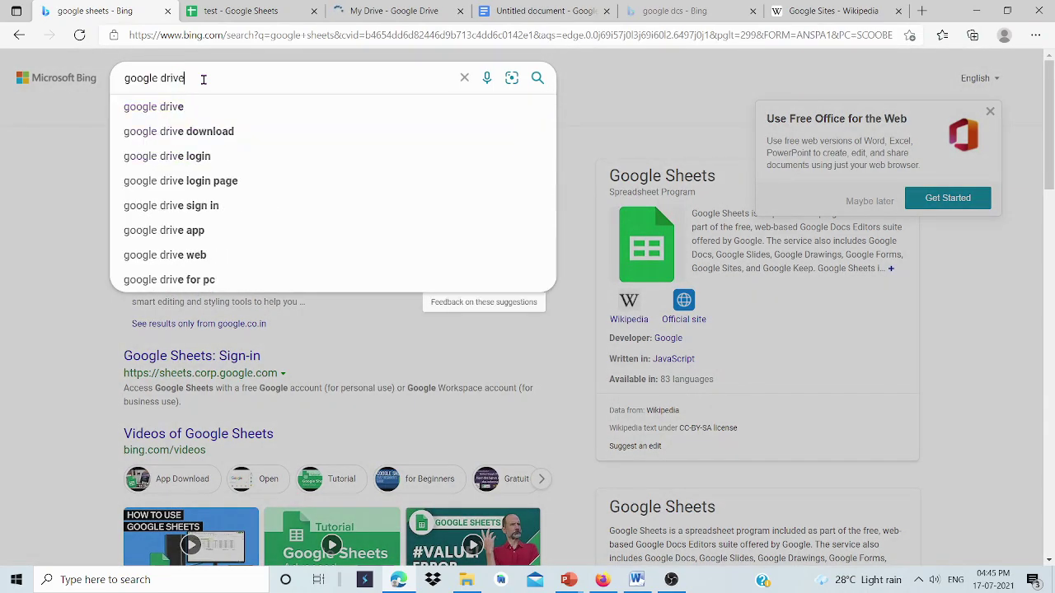
{"action": "key", "text": "Return"}
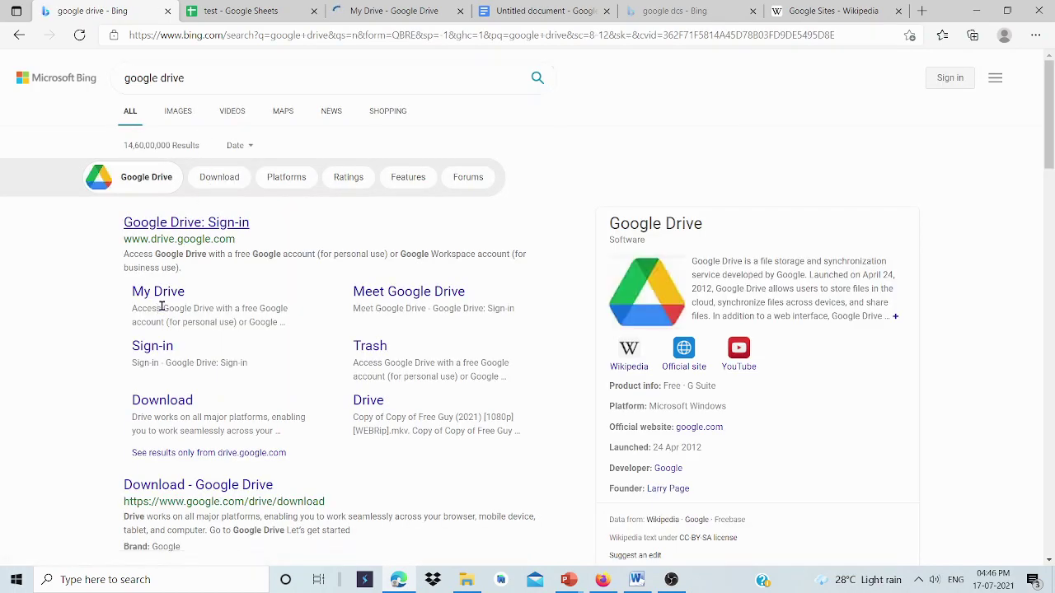
{"action": "left_click", "coordinate": [219, 224]}
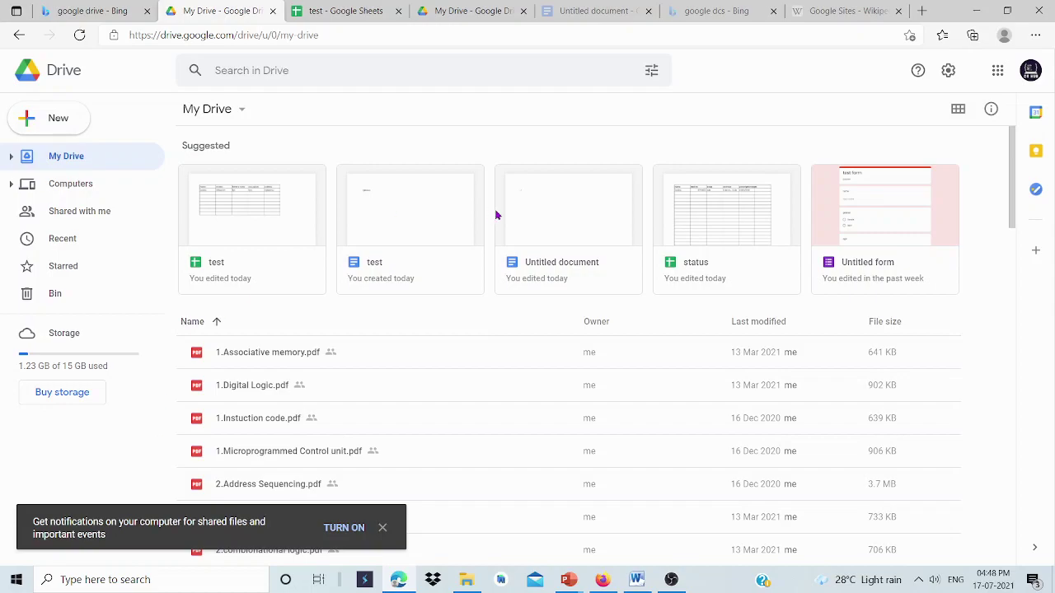
- Upload the video file Arrays.mkv from the MODULE 4 folder to My Drive
{"action": "left_click", "coordinate": [47, 129]}
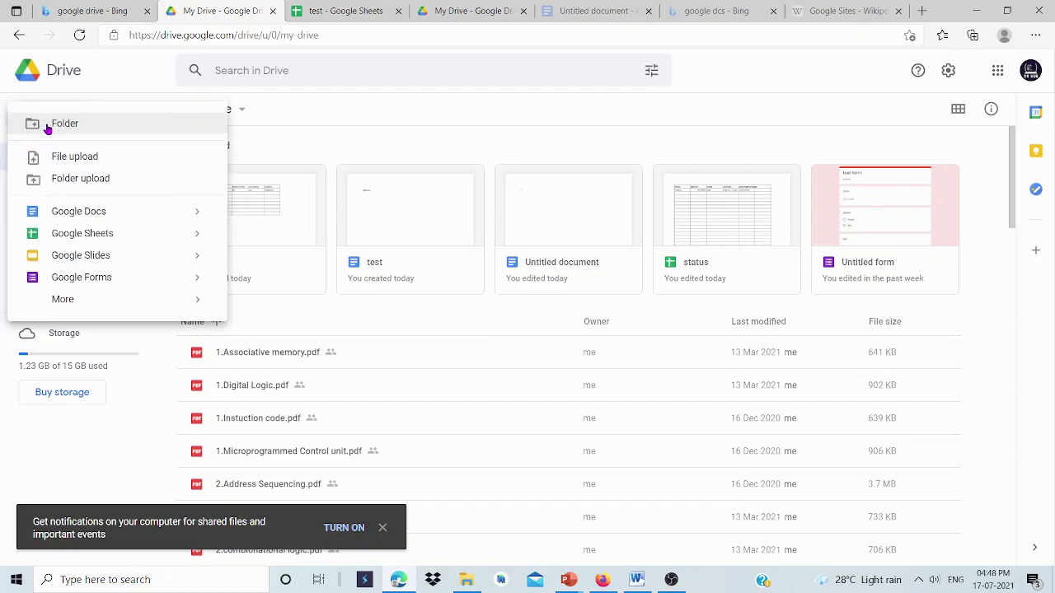
{"action": "left_click", "coordinate": [83, 159]}
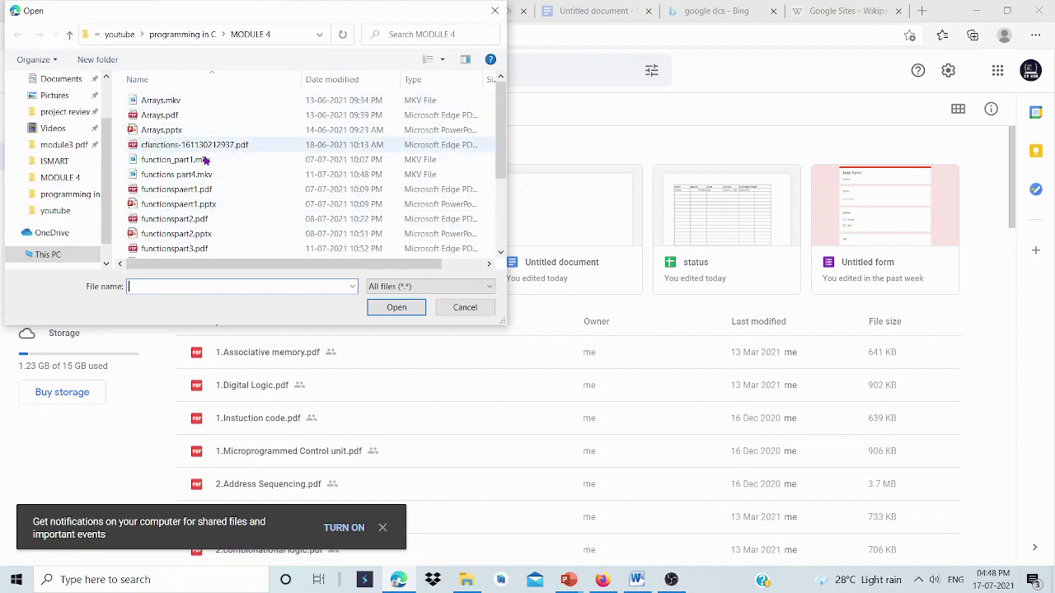
{"action": "double_click", "coordinate": [161, 100]}
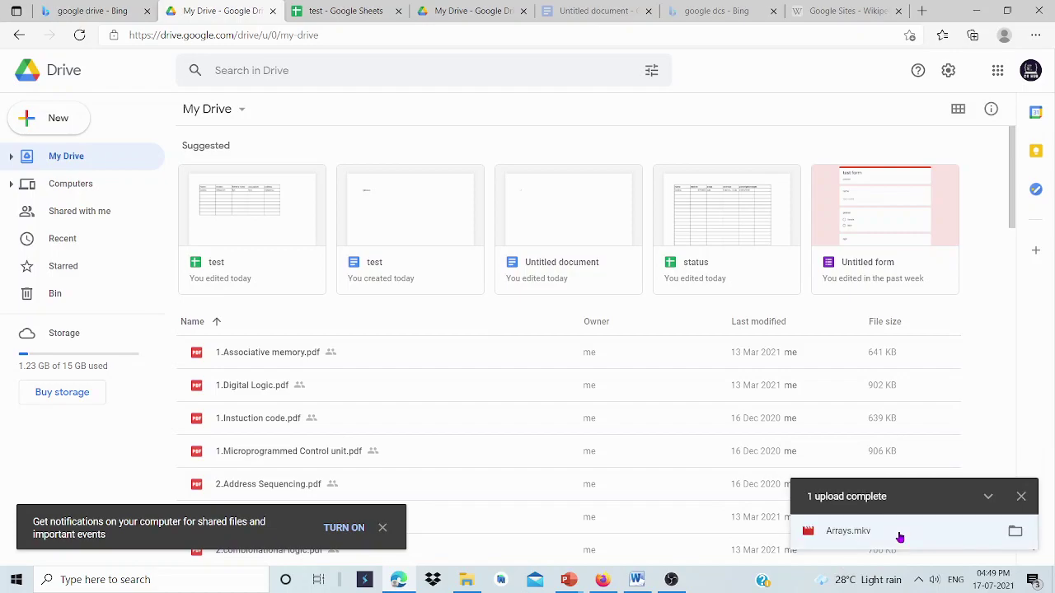
- Share the uploaded Arrays.mkv with anyone with the link as Viewer and copy its link
{"action": "left_click", "coordinate": [900, 537]}
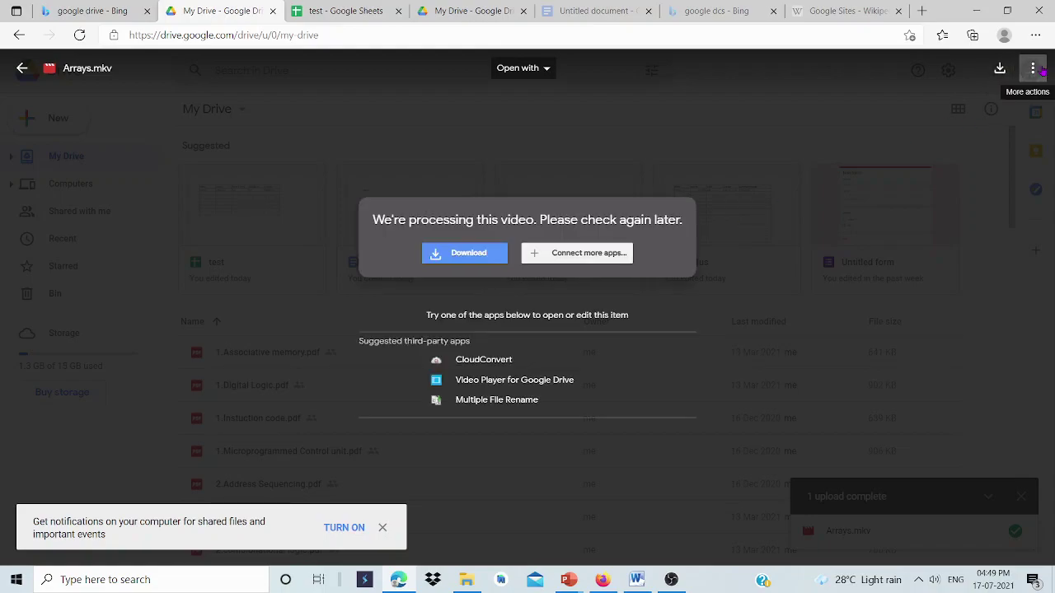
{"action": "left_click", "coordinate": [1033, 69]}
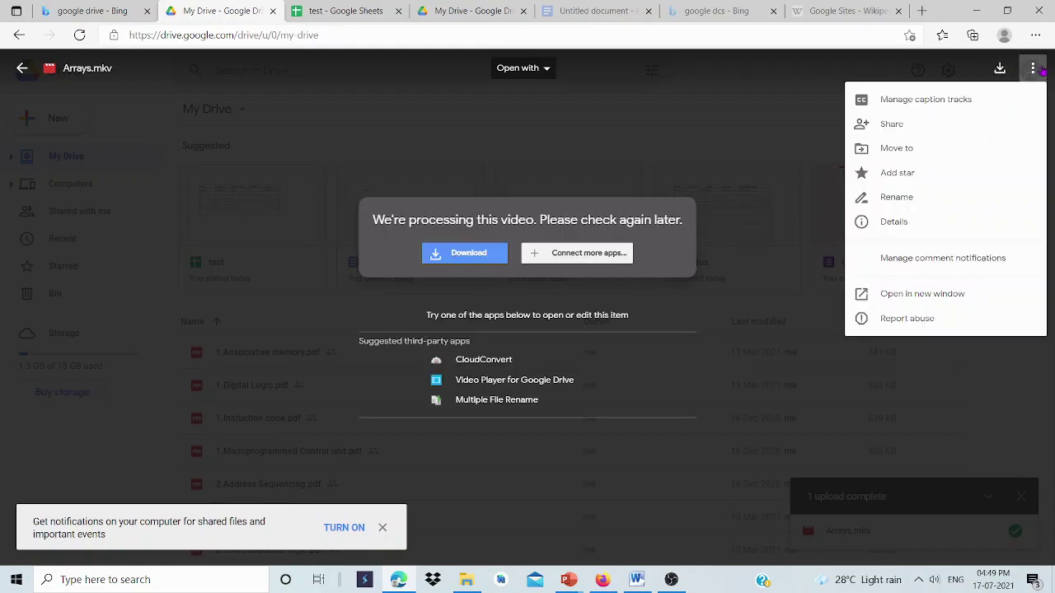
{"action": "left_click", "coordinate": [915, 126]}
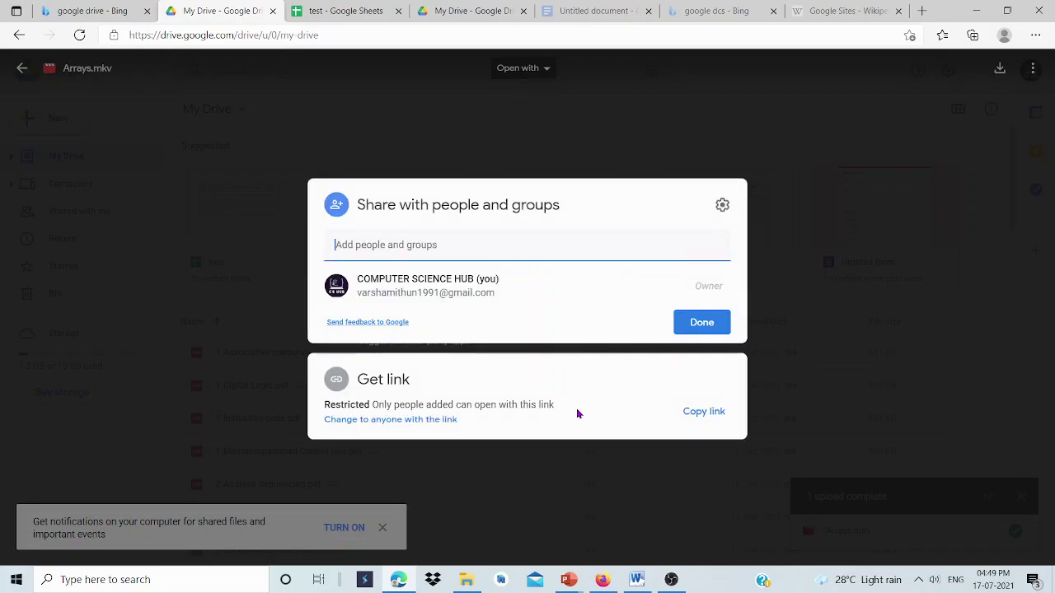
{"action": "left_click", "coordinate": [375, 423]}
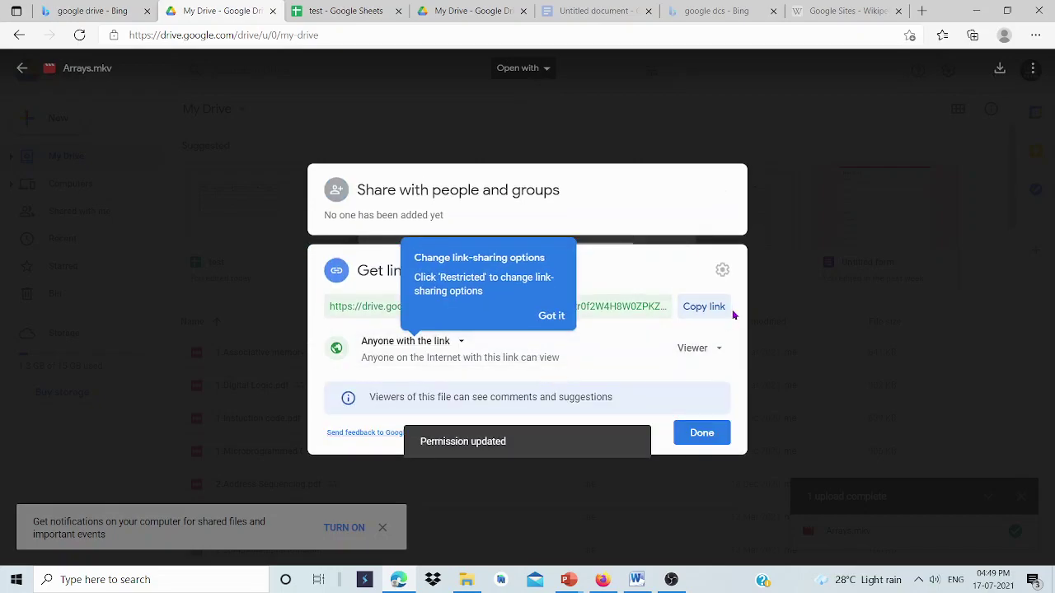
{"action": "left_click", "coordinate": [705, 311]}
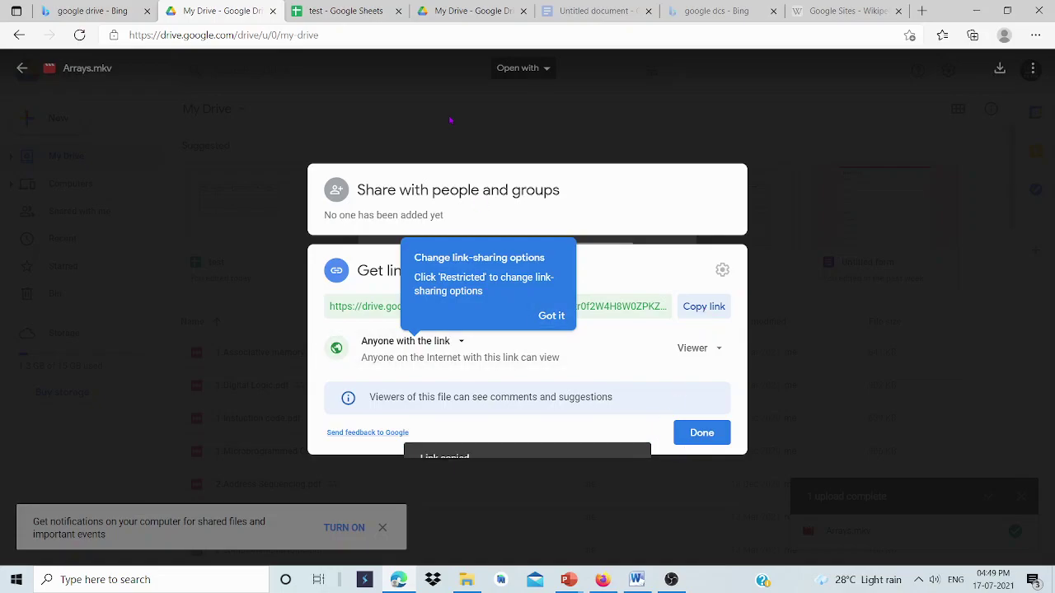
{"action": "left_click", "coordinate": [702, 434]}
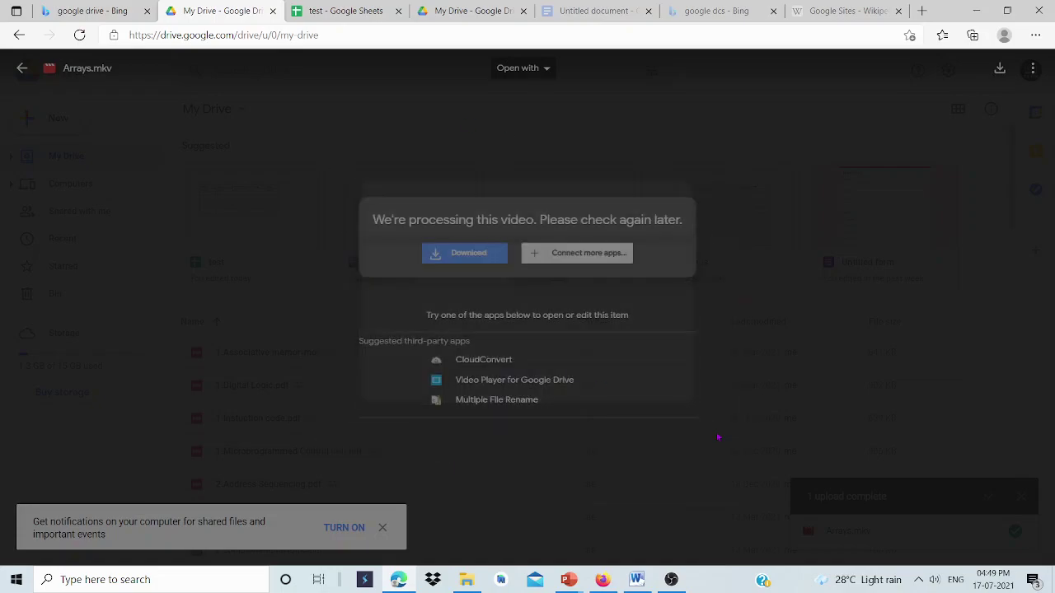
- Close the Arrays.mkv preview and look through the files stored in My Drive
{"action": "left_click", "coordinate": [23, 69]}
{"action": "left_click", "coordinate": [298, 72]}
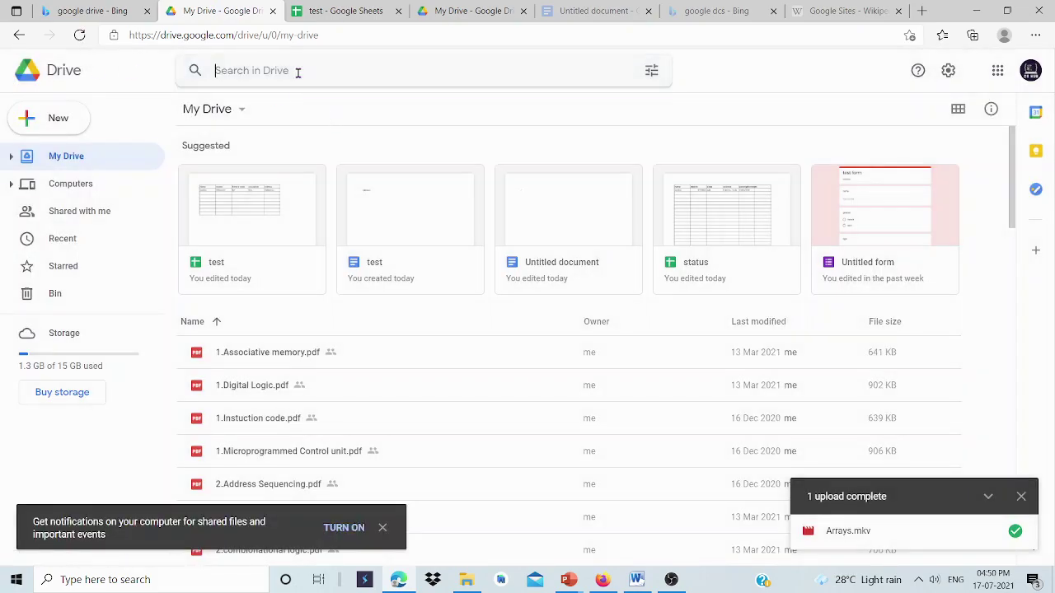
{"action": "left_click", "coordinate": [1013, 203]}
{"action": "left_click_drag", "start_coordinate": [1013, 203], "coordinate": [1007, 266]}
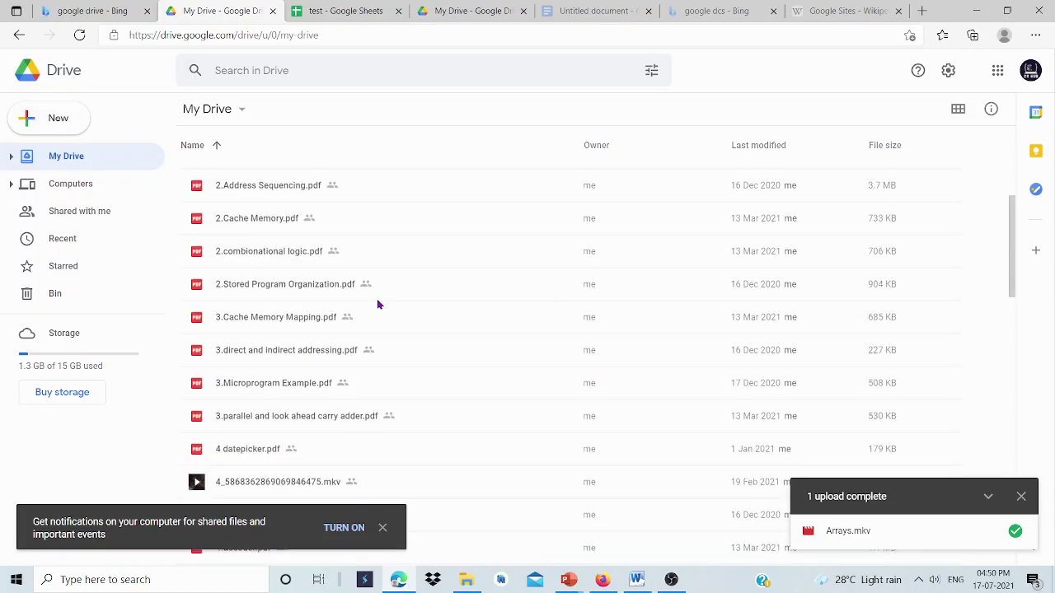